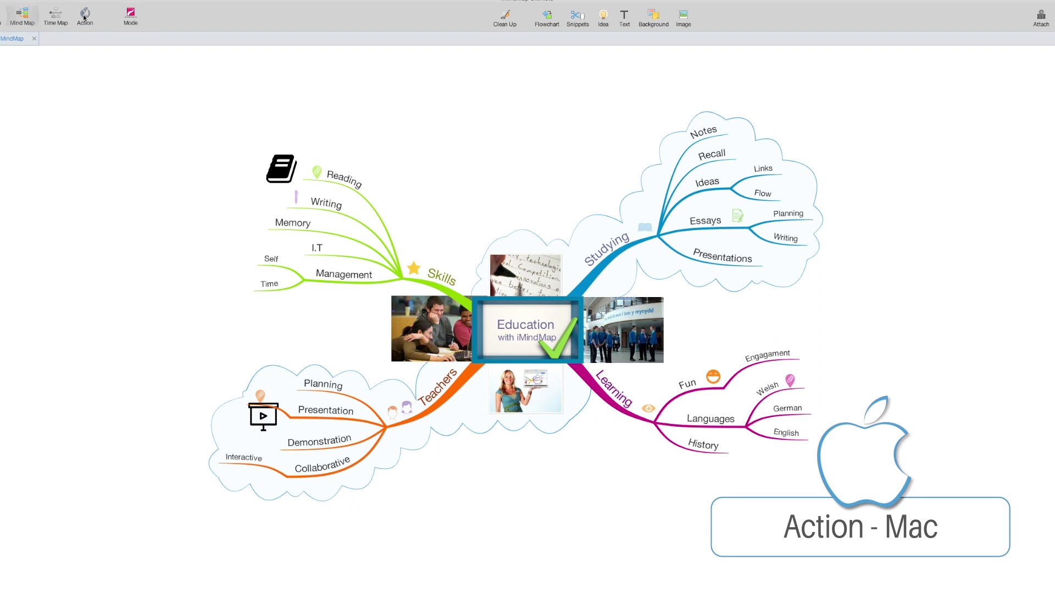
- Bring up the Export dialog from the Action menu and from File > Export & Share
left_click(85, 18)
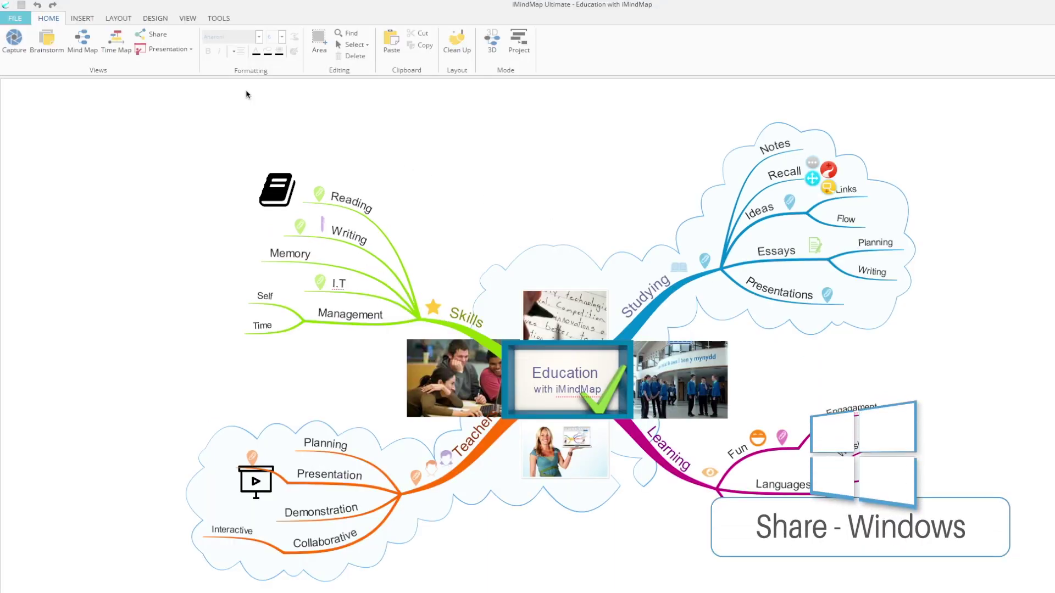
left_click(152, 35)
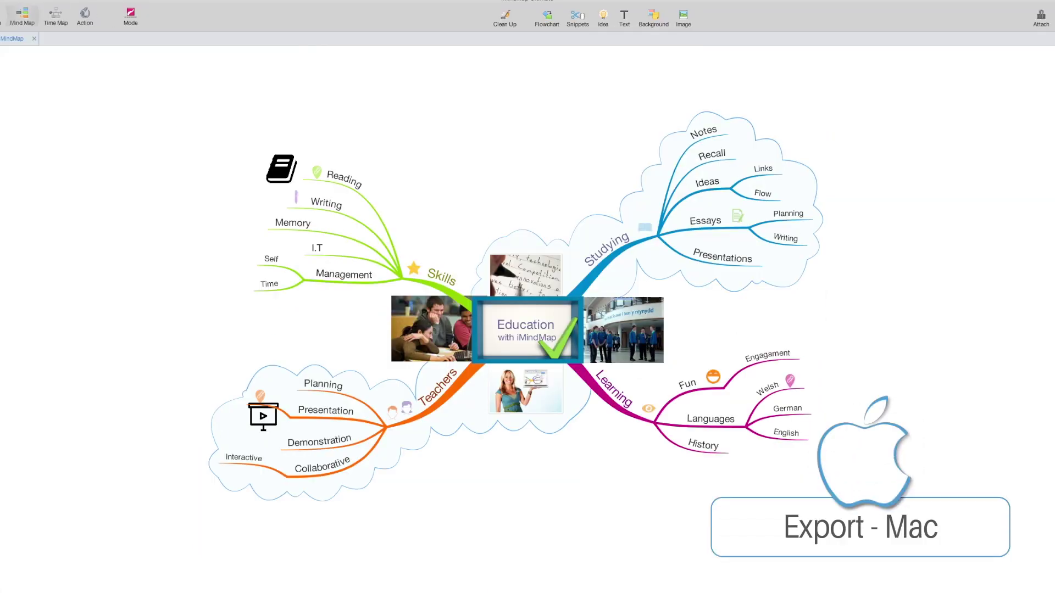
left_click(85, 18)
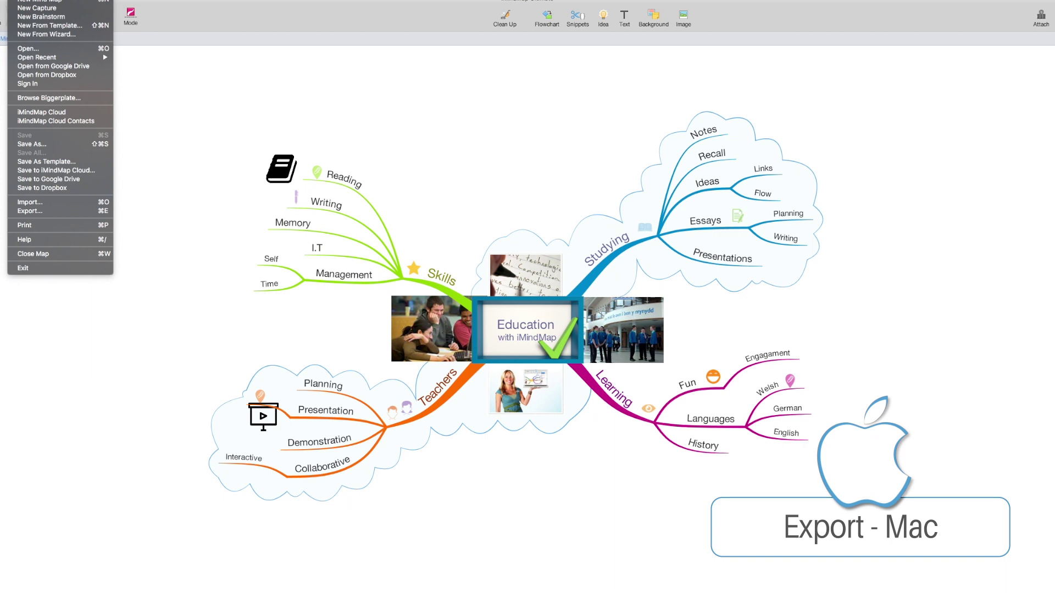
left_click(51, 211)
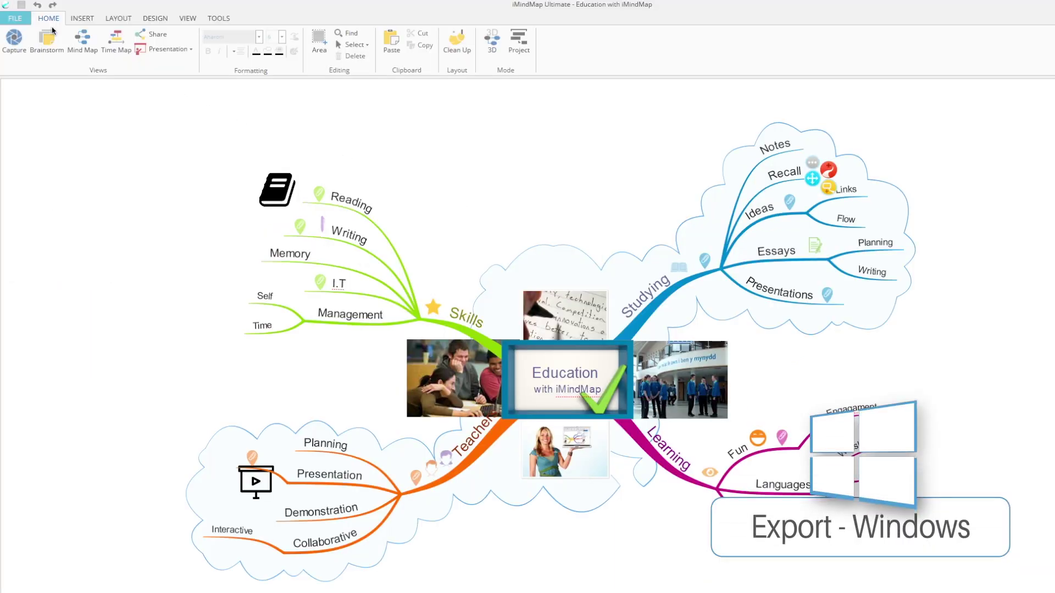
left_click(22, 20)
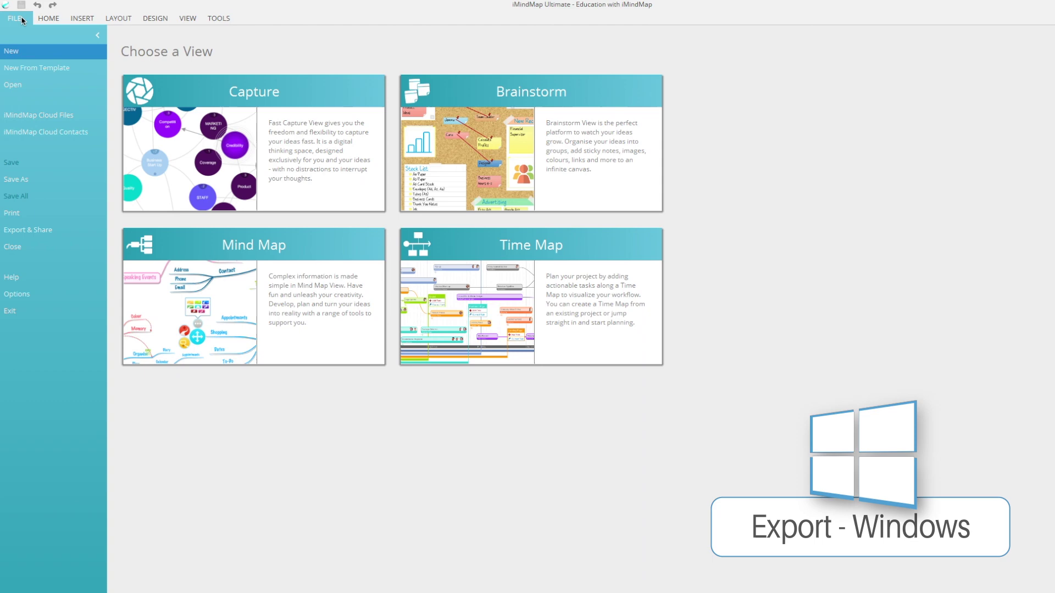
left_click(50, 232)
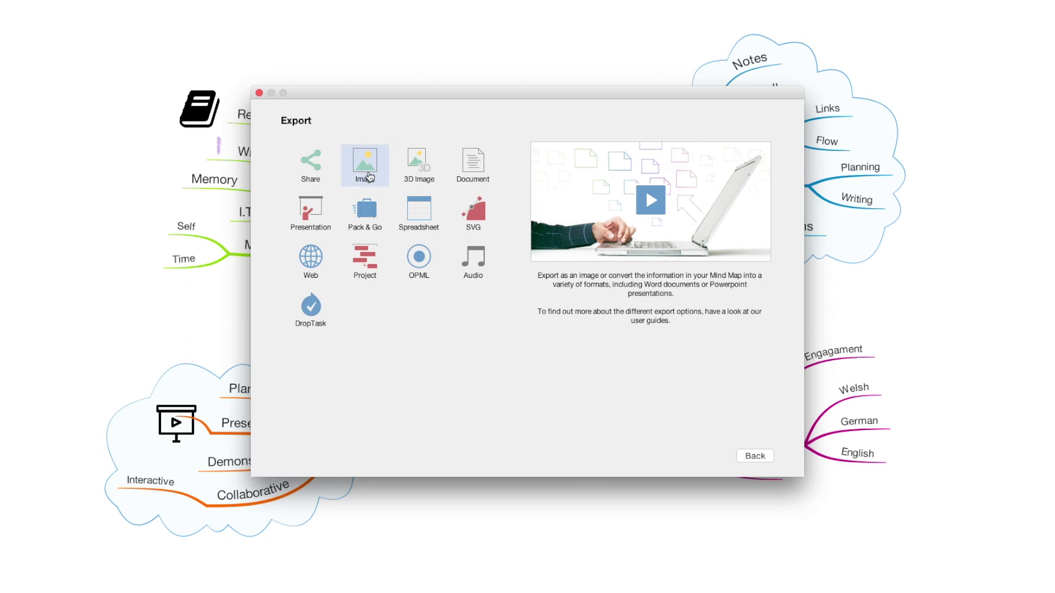
- Choose Image export with PNG as the image type and a Custom size preset
left_click(367, 176)
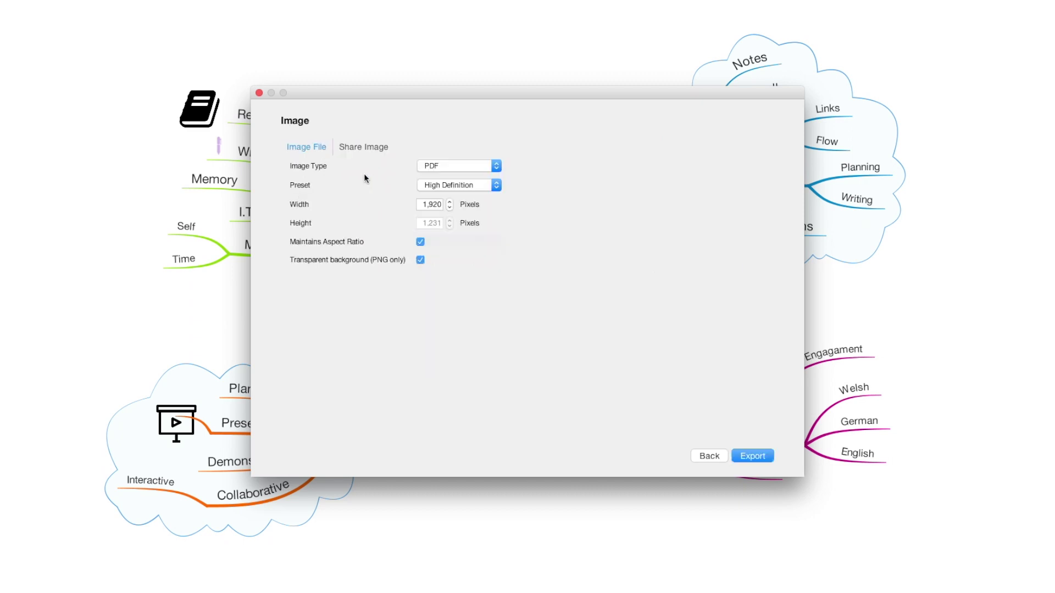
left_click(499, 166)
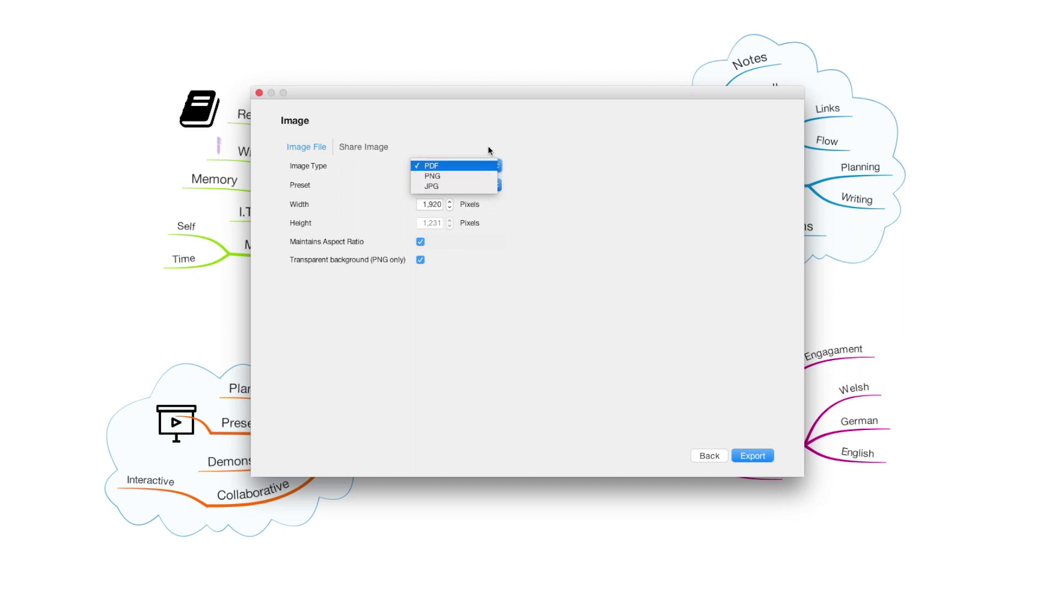
left_click(482, 173)
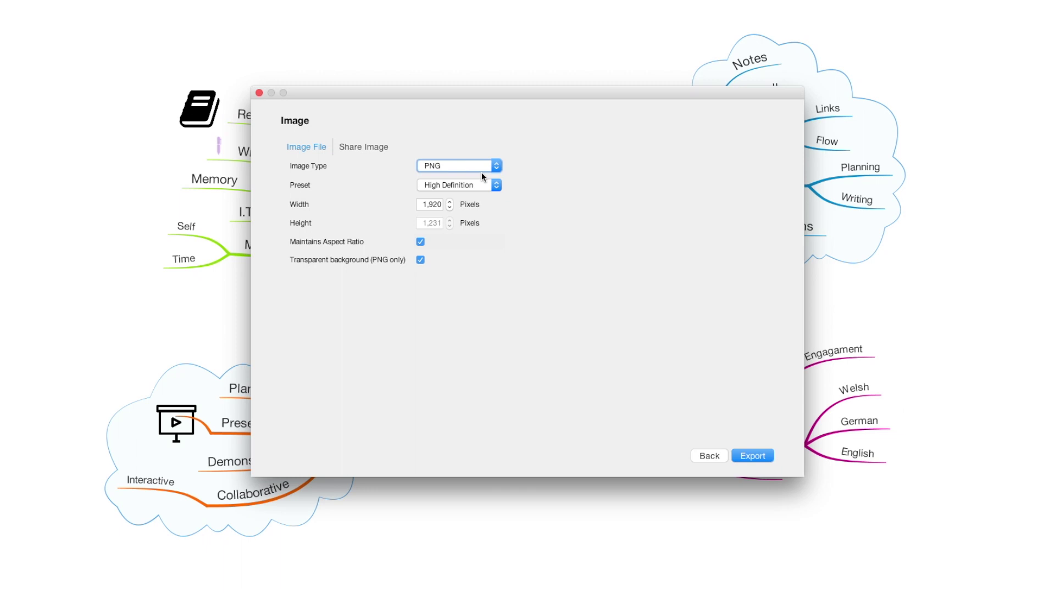
left_click(420, 261)
left_click(459, 186)
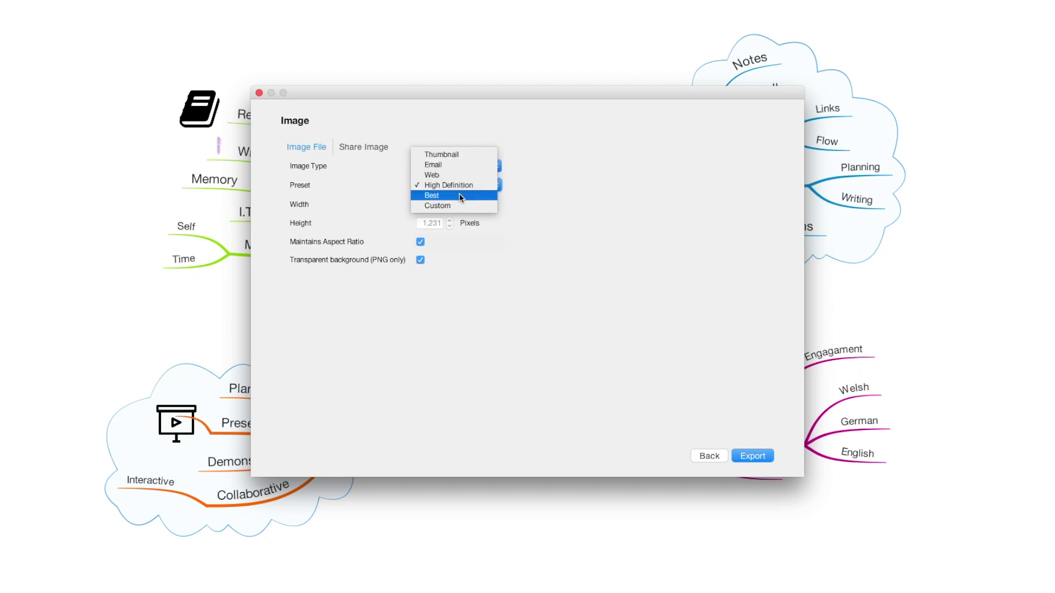
left_click(458, 206)
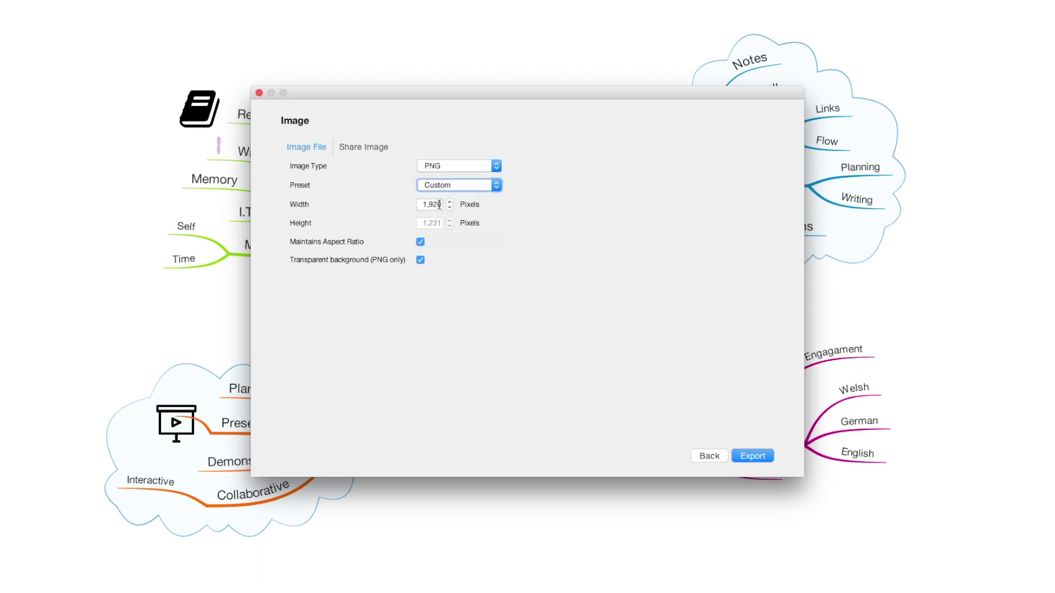
- Size the image 1,920 × 1,231 with locked aspect ratio, export it, and attach Education.png to an email
key("Tab")
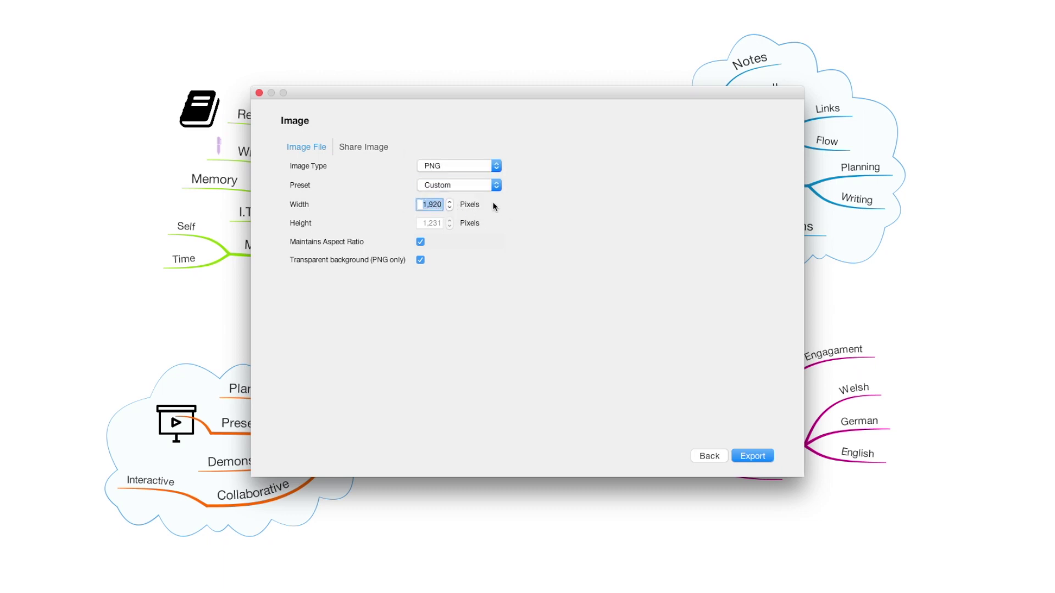
left_click(420, 243)
left_click(446, 208)
left_click(443, 223)
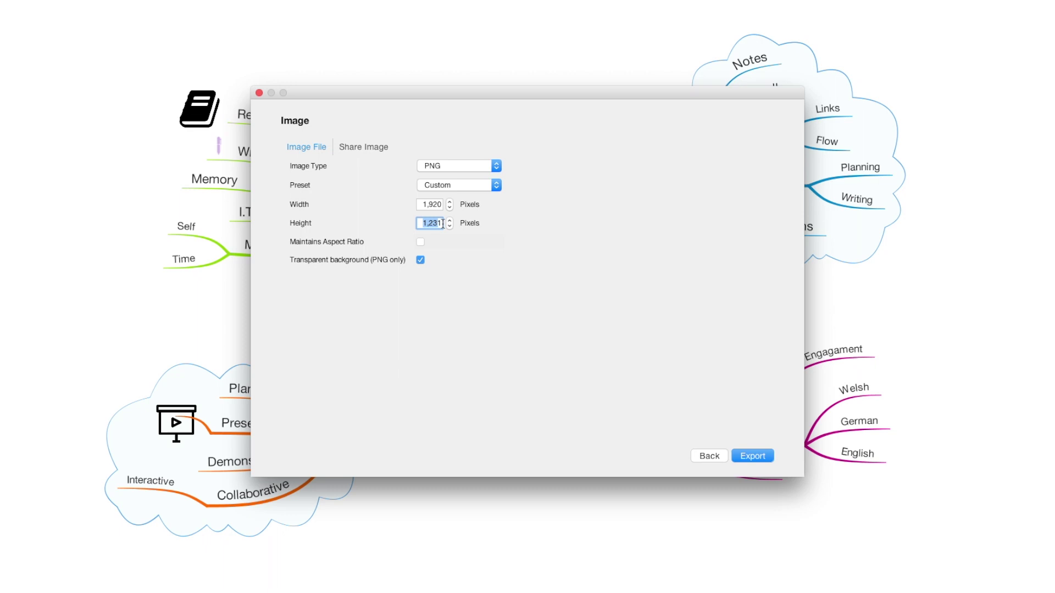
left_click(488, 237)
left_click(753, 457)
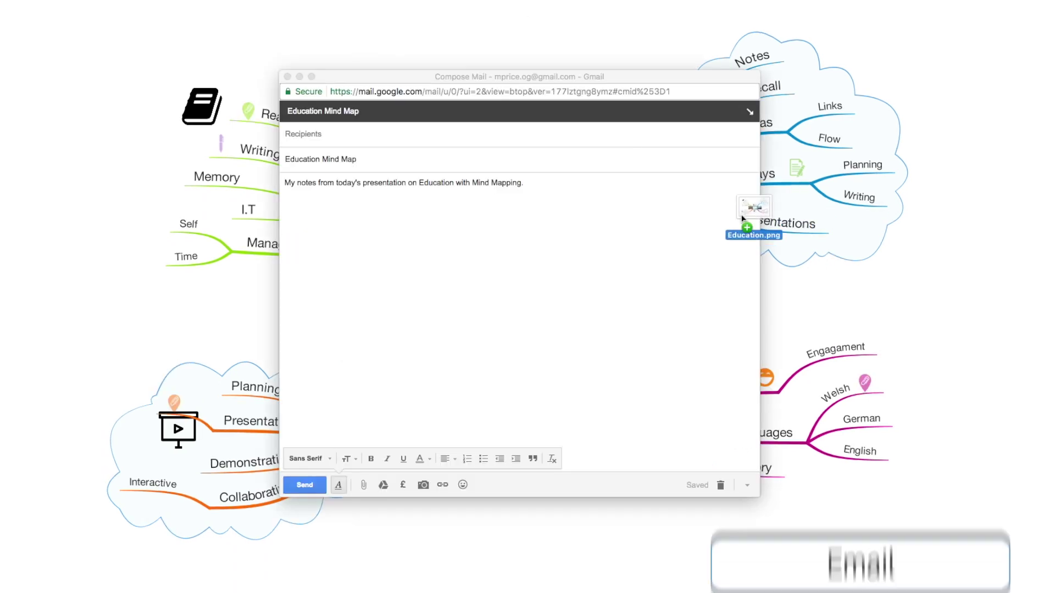
left_click_drag(749, 229, 629, 230)
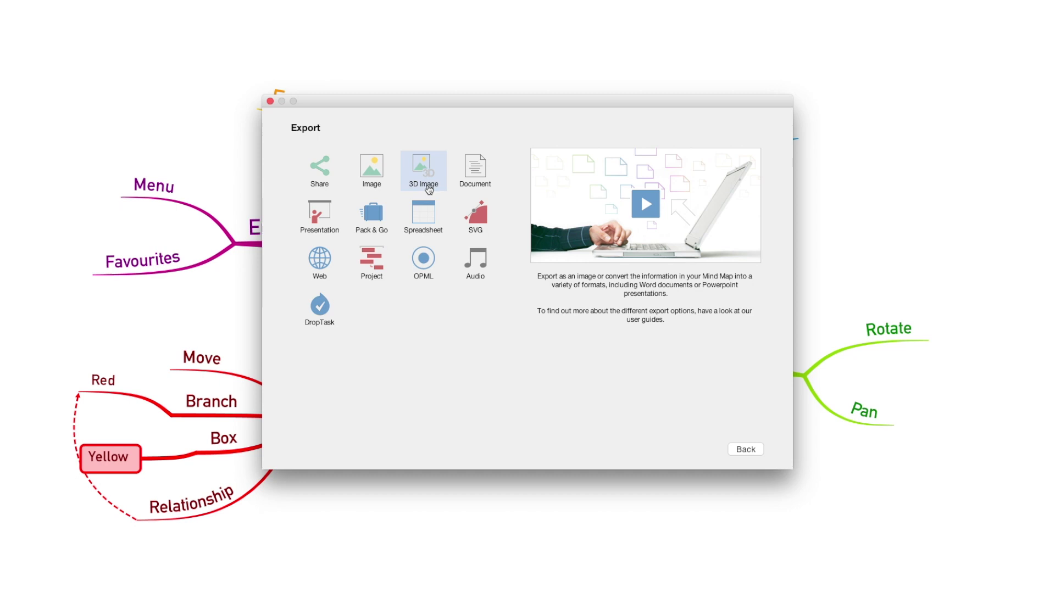
- Export the mind map's 3D view as a PNG from the 3D view's gear menu
left_click(423, 175)
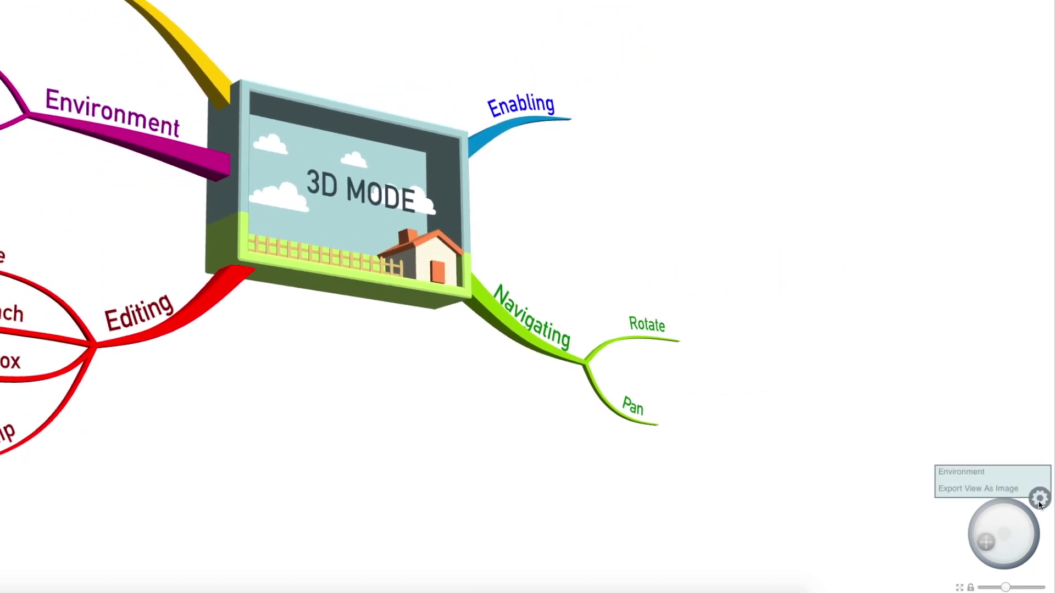
mouse_move(1010, 490)
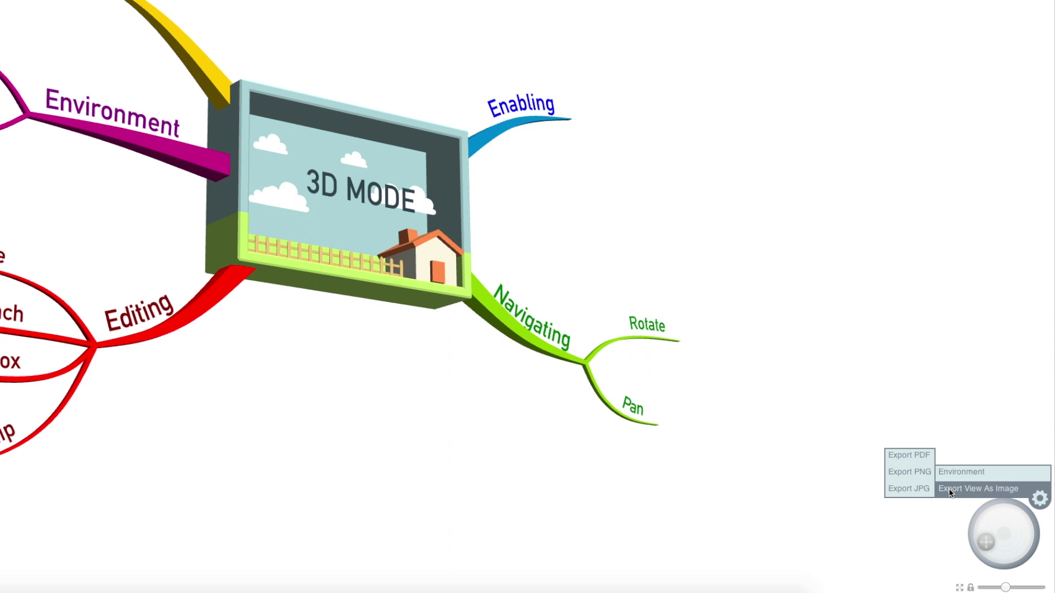
left_click(909, 472)
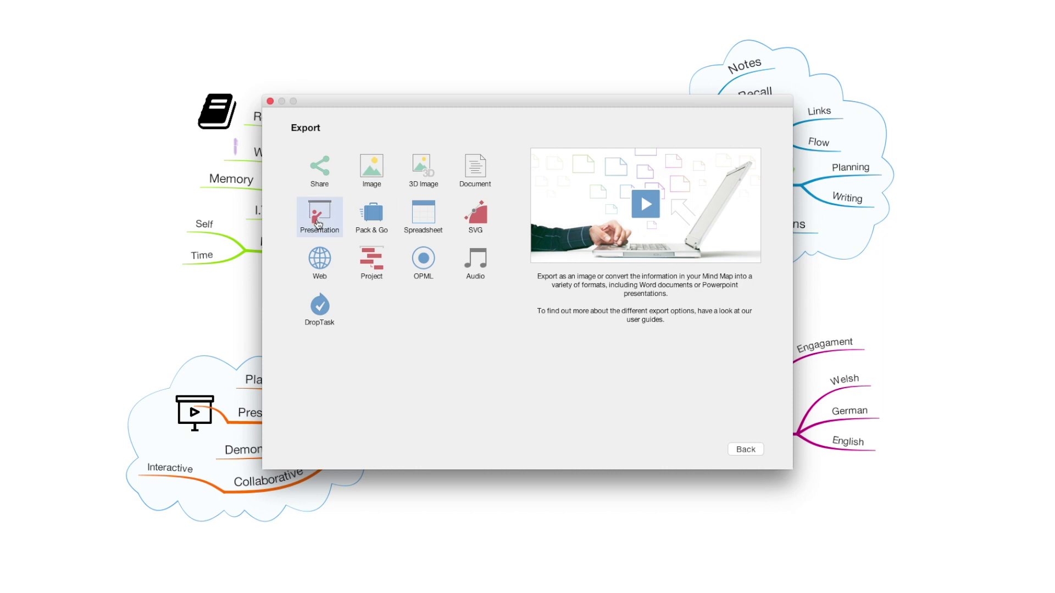
- Open the Presentation export options and look over the Slides as PDF and Single Animated Slide options
left_click(317, 223)
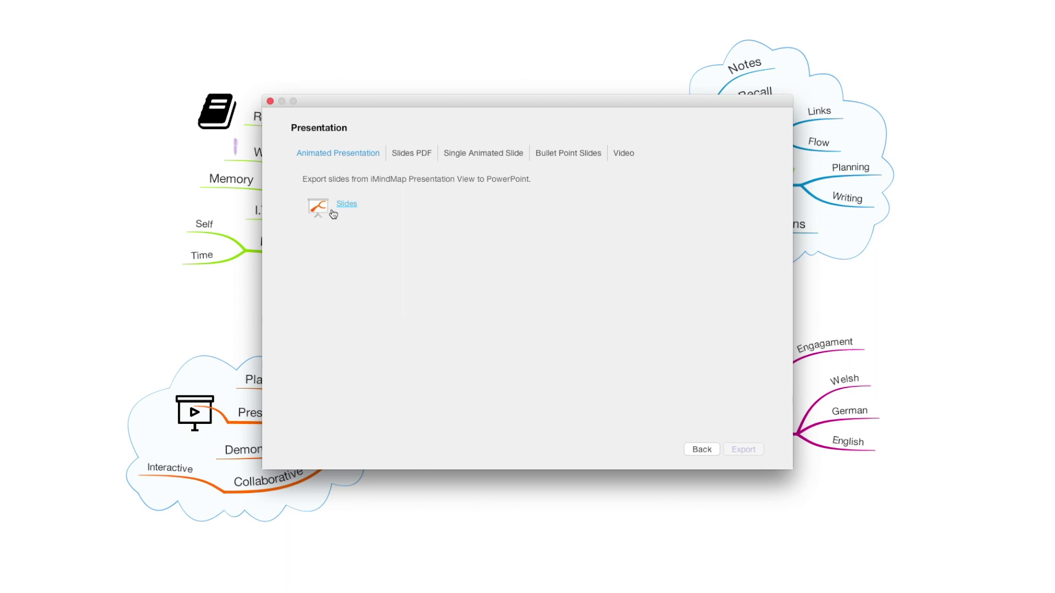
left_click(416, 159)
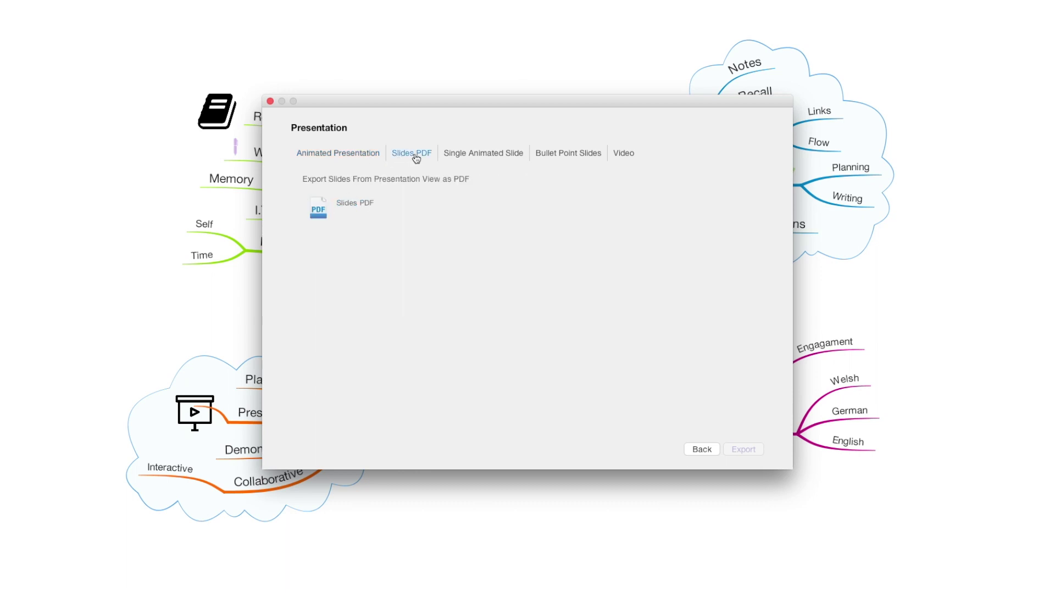
left_click(506, 160)
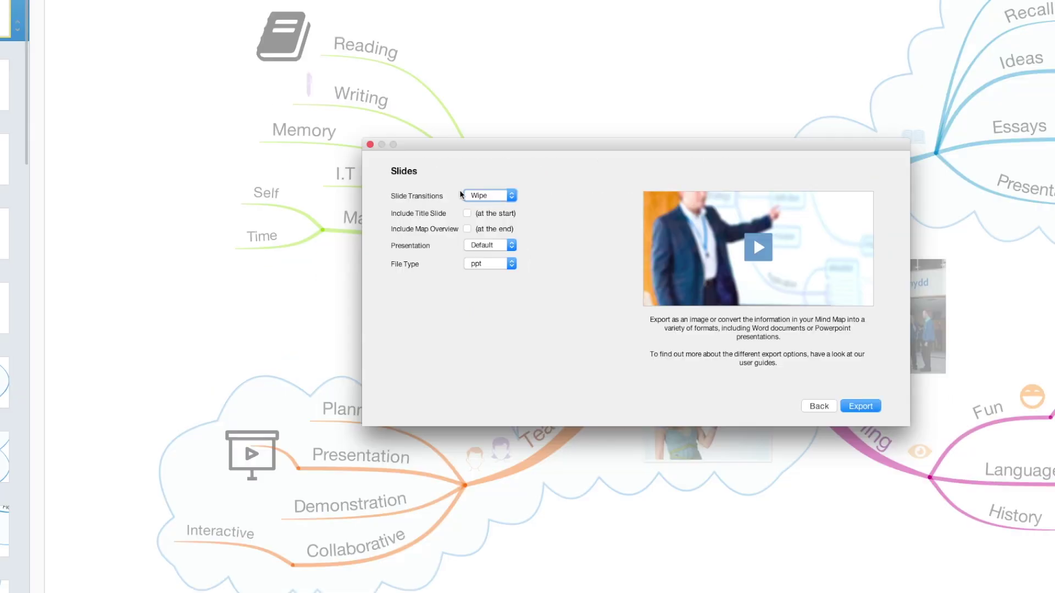
- Export ppt slides with Wipe transitions, a title slide and a map overview at the end
left_click(585, 195)
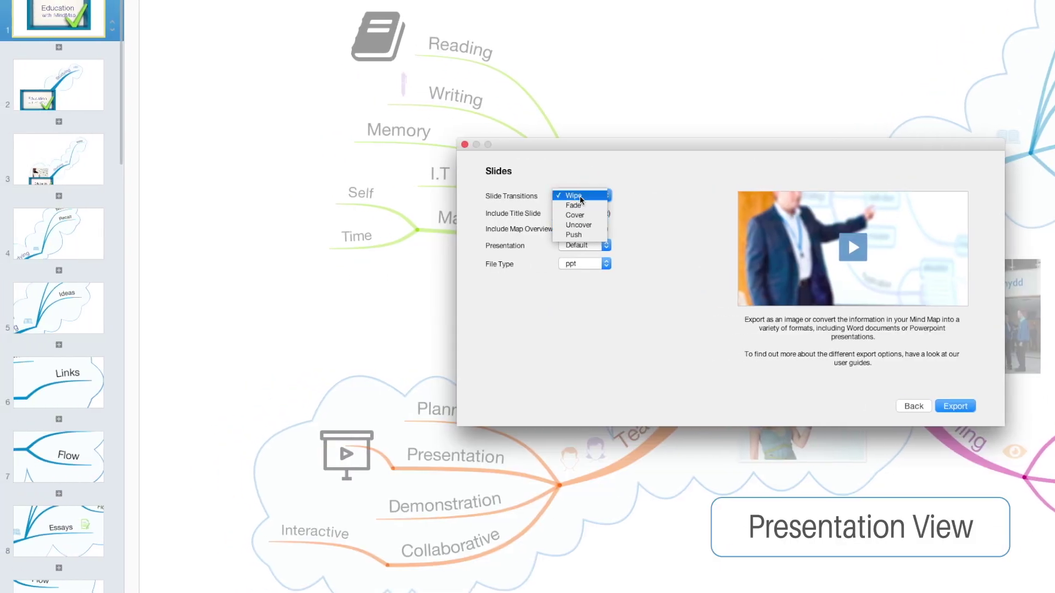
left_click(584, 196)
left_click(562, 213)
left_click(562, 229)
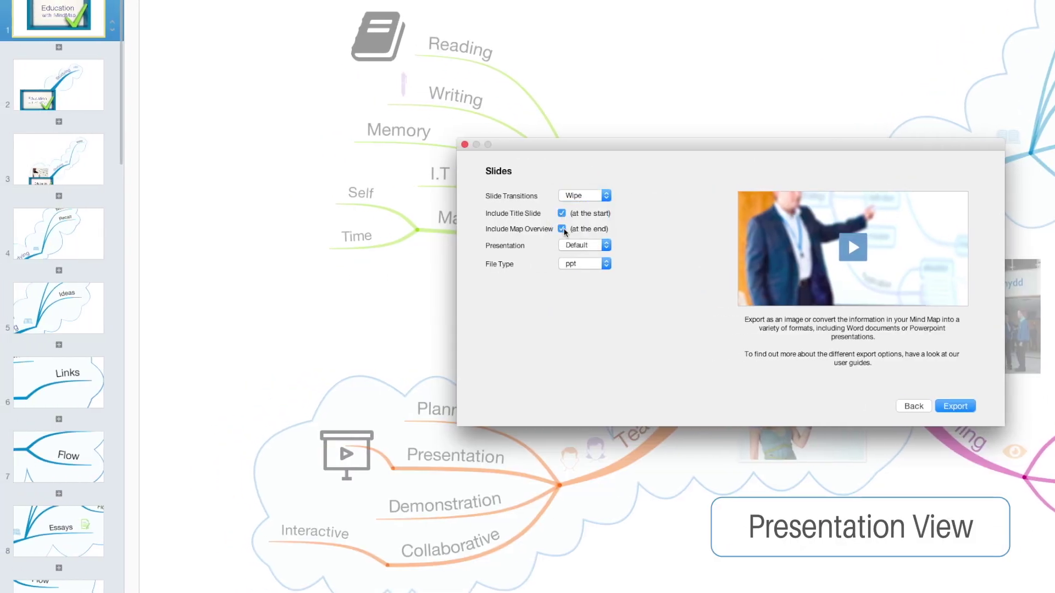
left_click(578, 265)
left_click(962, 407)
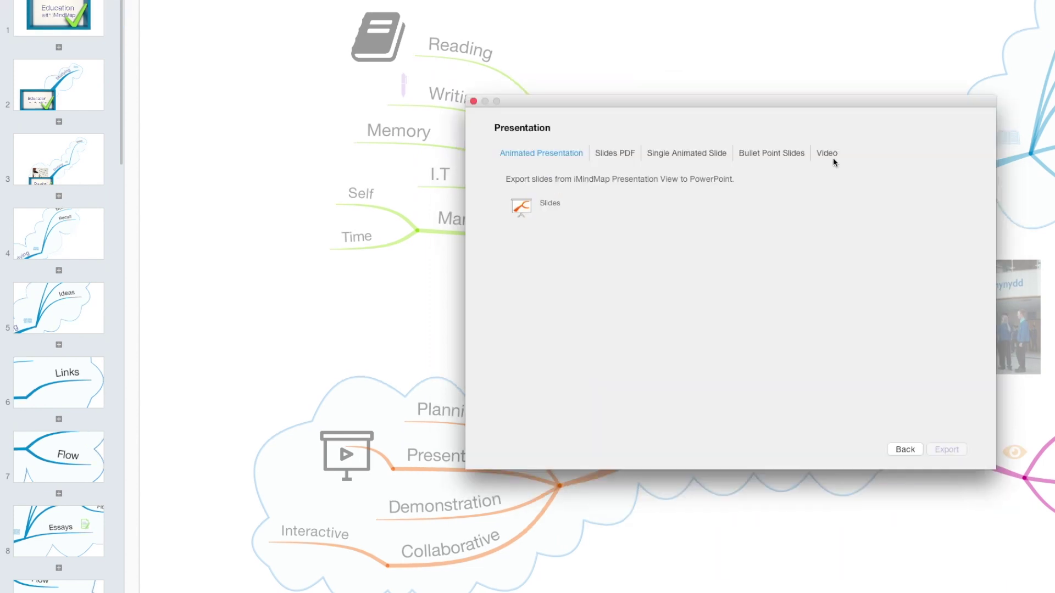
- Choose Video File on the Video tab and set its quality to 1080p
left_click(831, 155)
double_click(557, 204)
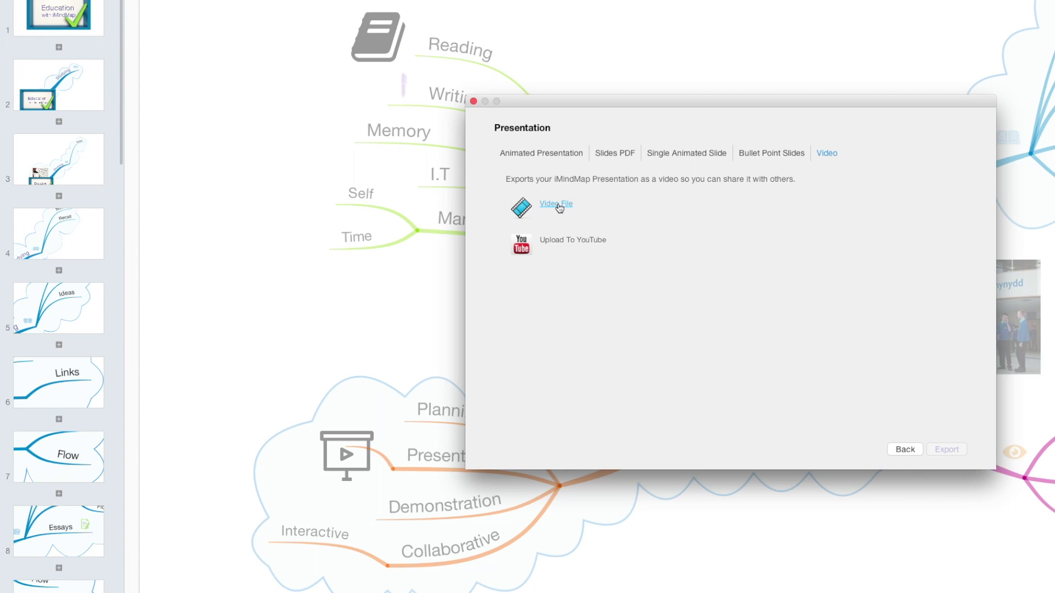
left_click(614, 195)
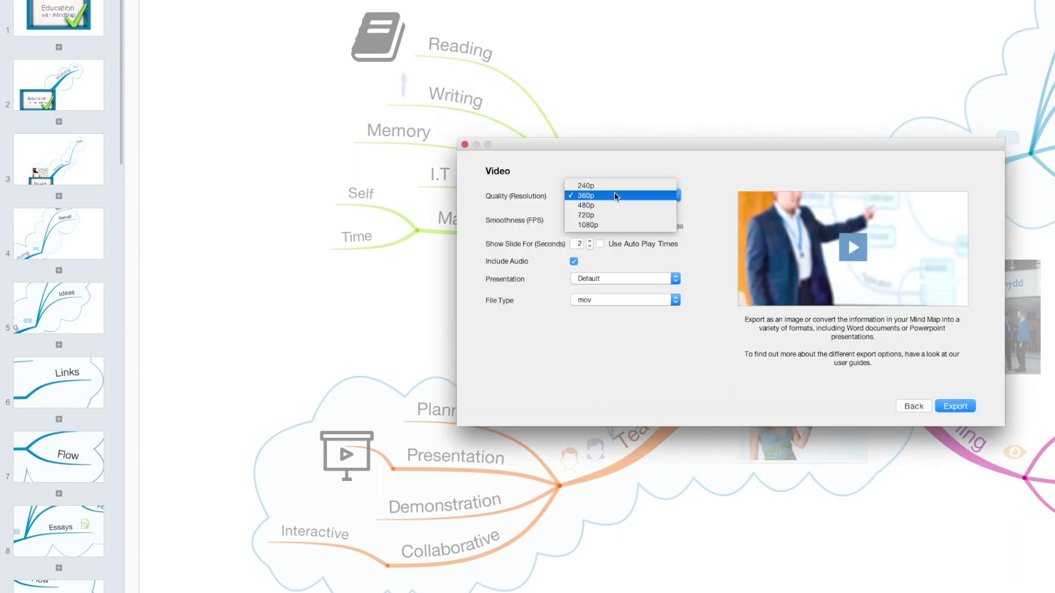
left_click(614, 226)
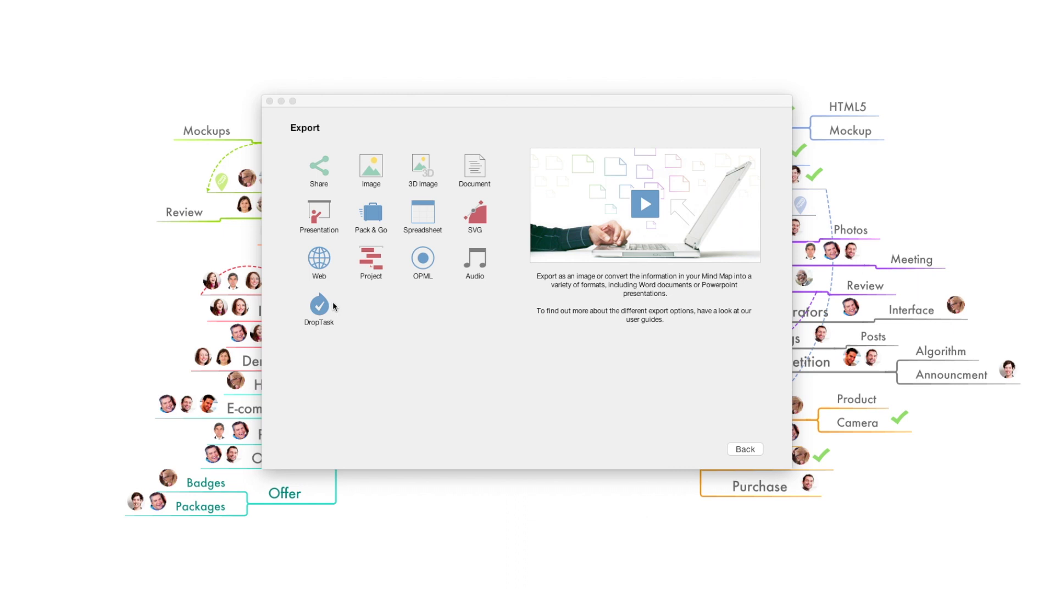
- Pick DropTask in the Export dialog and send the map's branches across as tasks
left_click(332, 303)
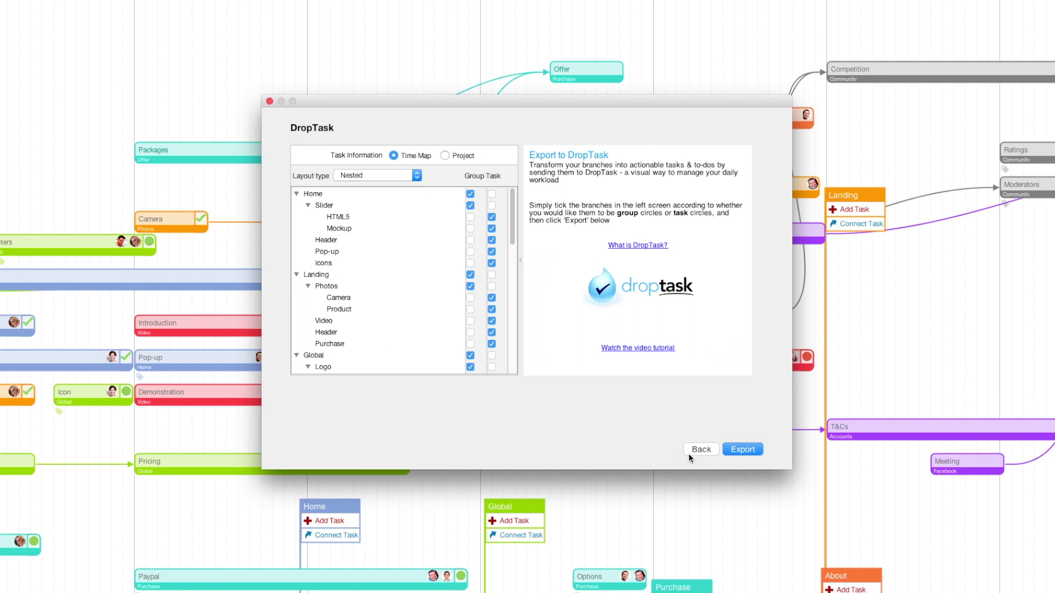
left_click(743, 450)
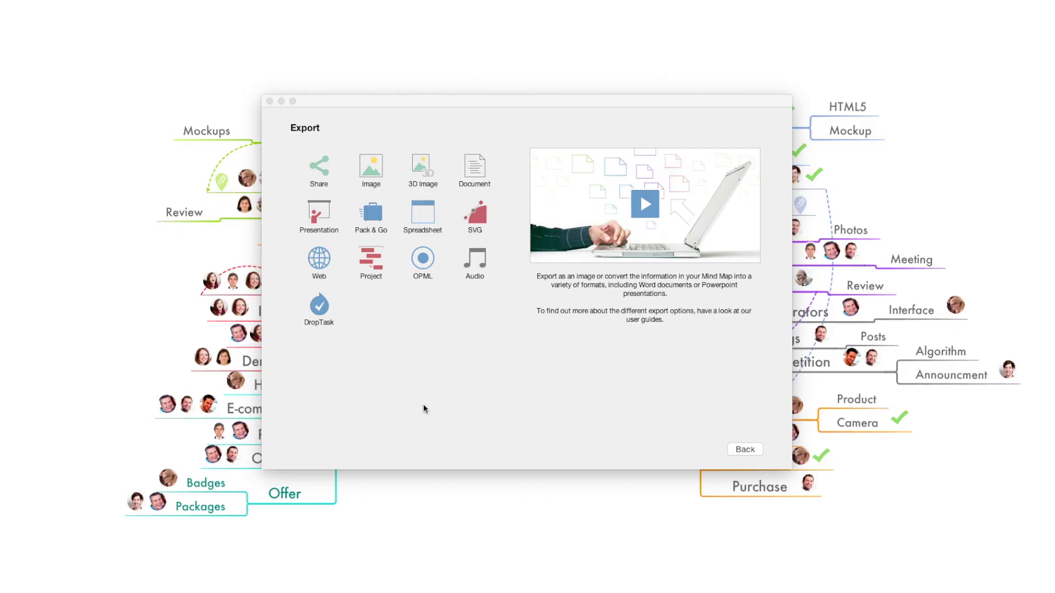
- Choose Project export as MS Project Exchange (*.mpx), base task information on Project, and open Branch Ordering
left_click(368, 277)
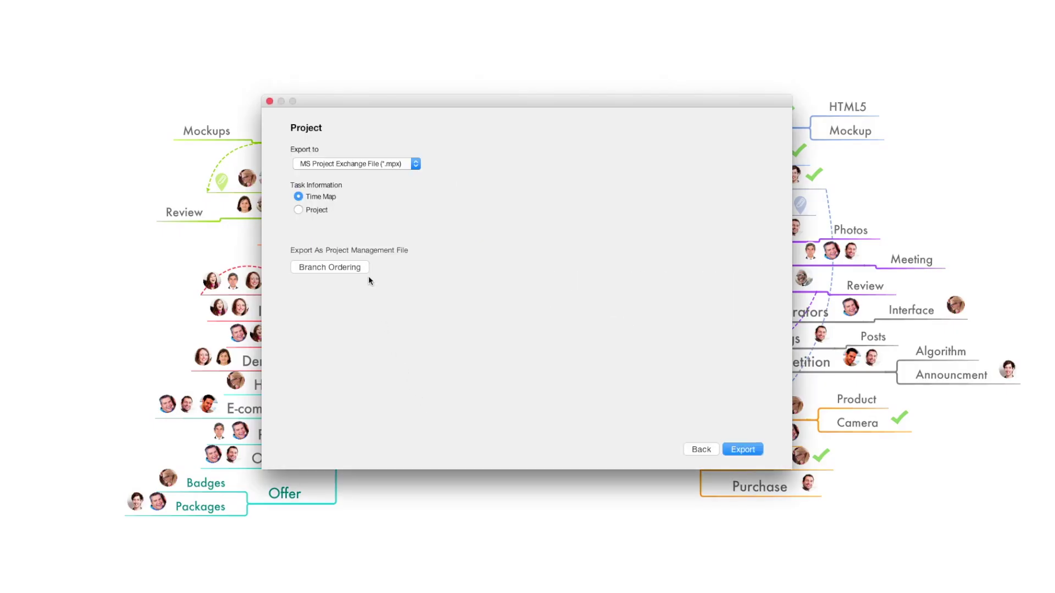
left_click(341, 163)
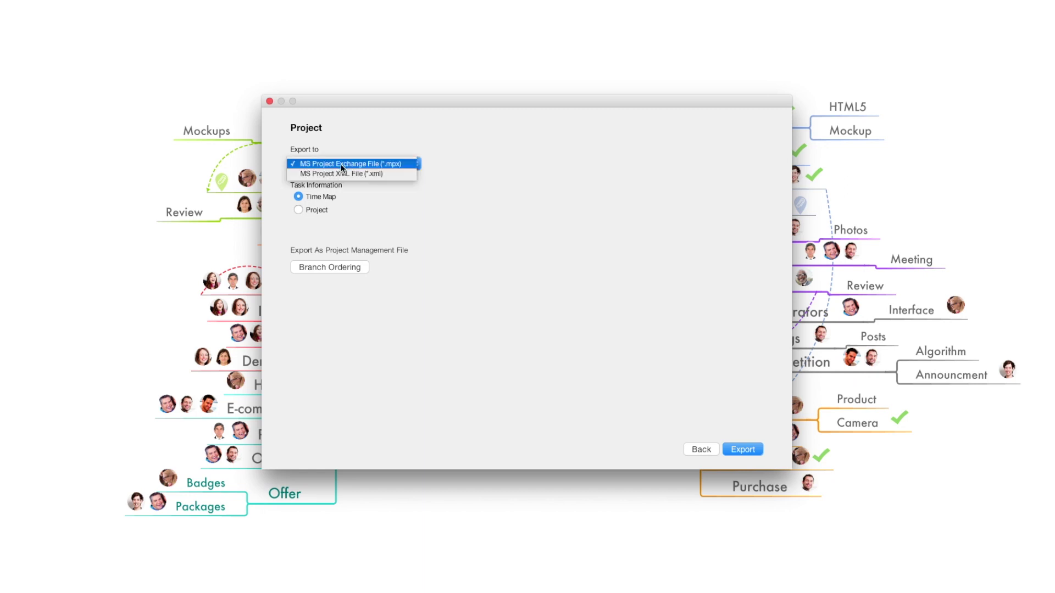
left_click(400, 164)
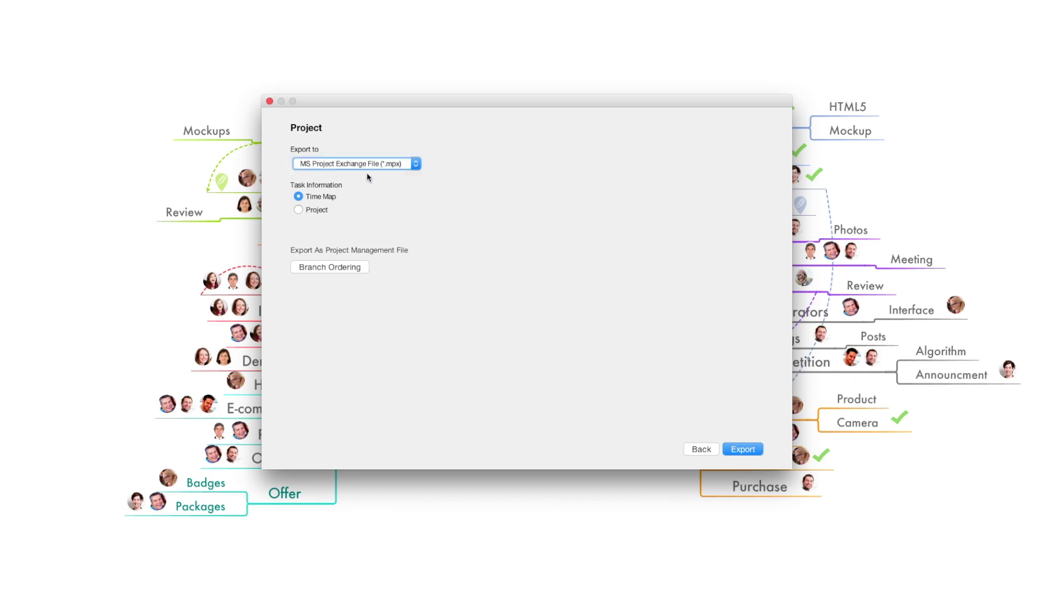
left_click(316, 213)
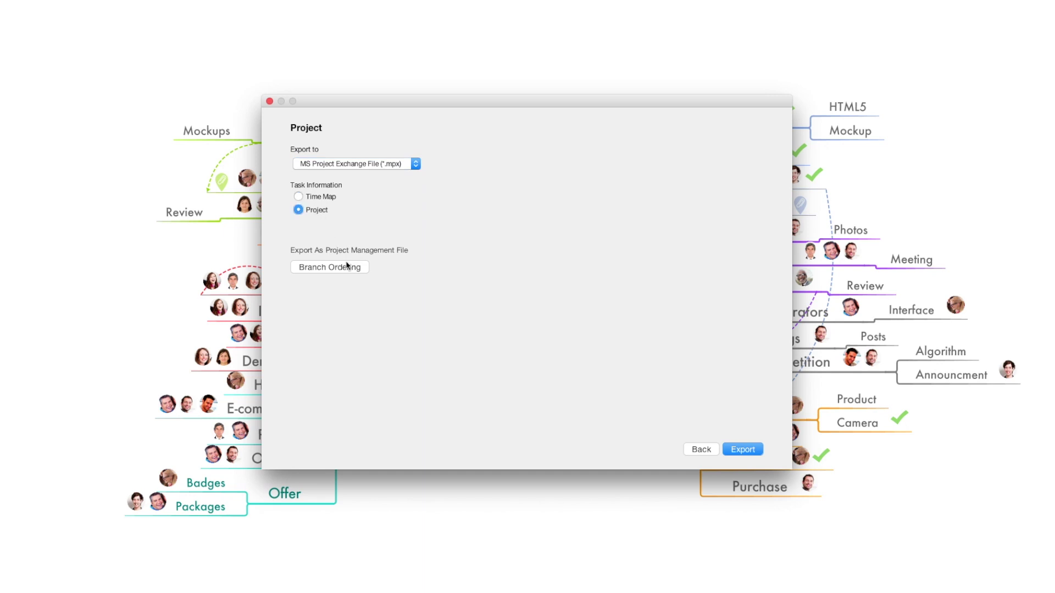
left_click(362, 271)
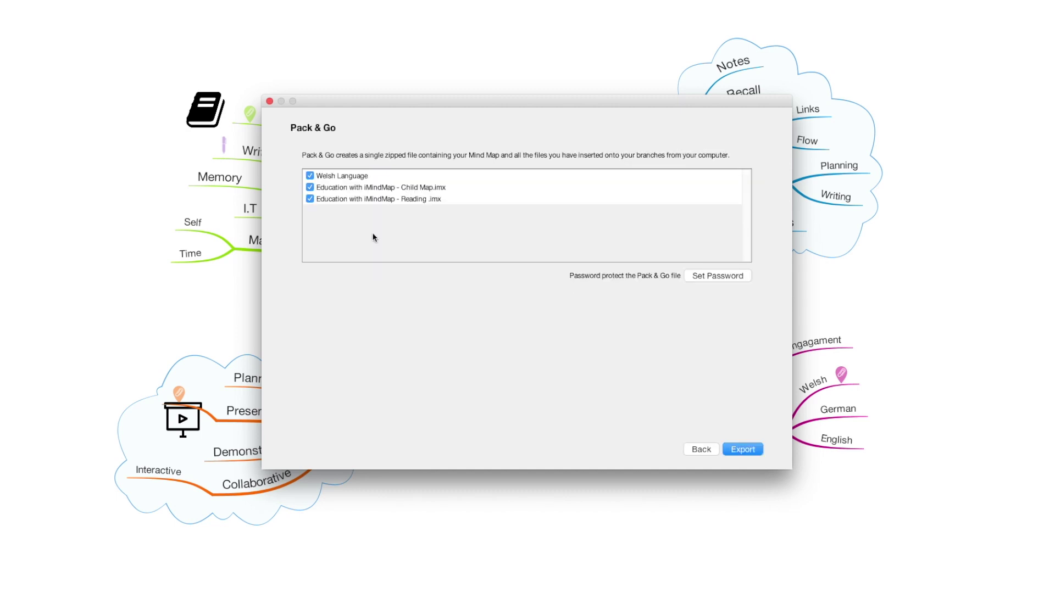
- Include the Reading, Child Map and Welsh Language files in the Pack & Go package
left_click(506, 199)
left_click(507, 187)
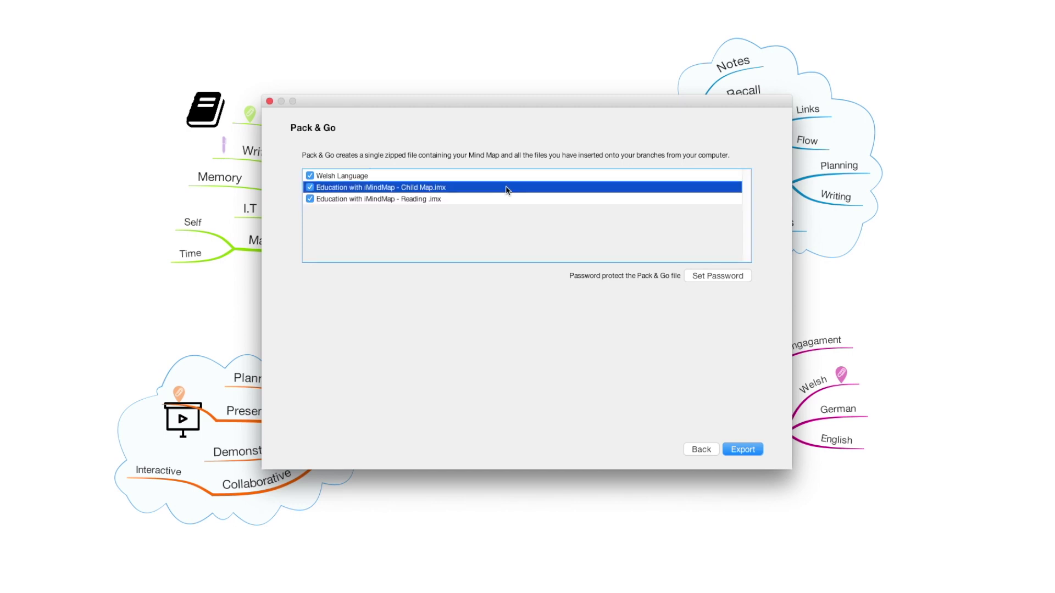
left_click(507, 176)
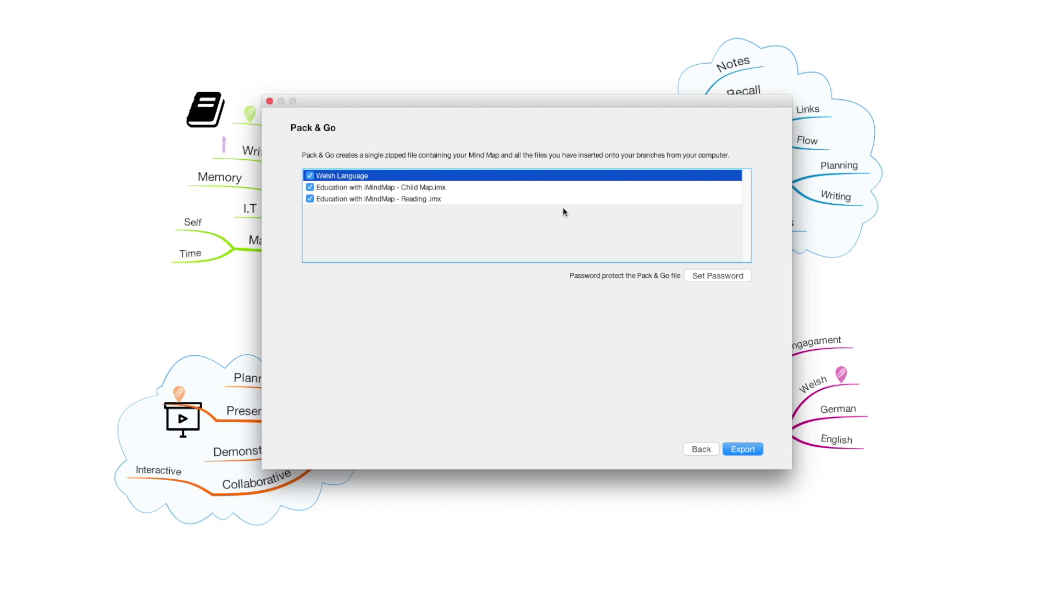
- Set a password, export the Pack & Go zip, and unzip it by entering the password
left_click(699, 283)
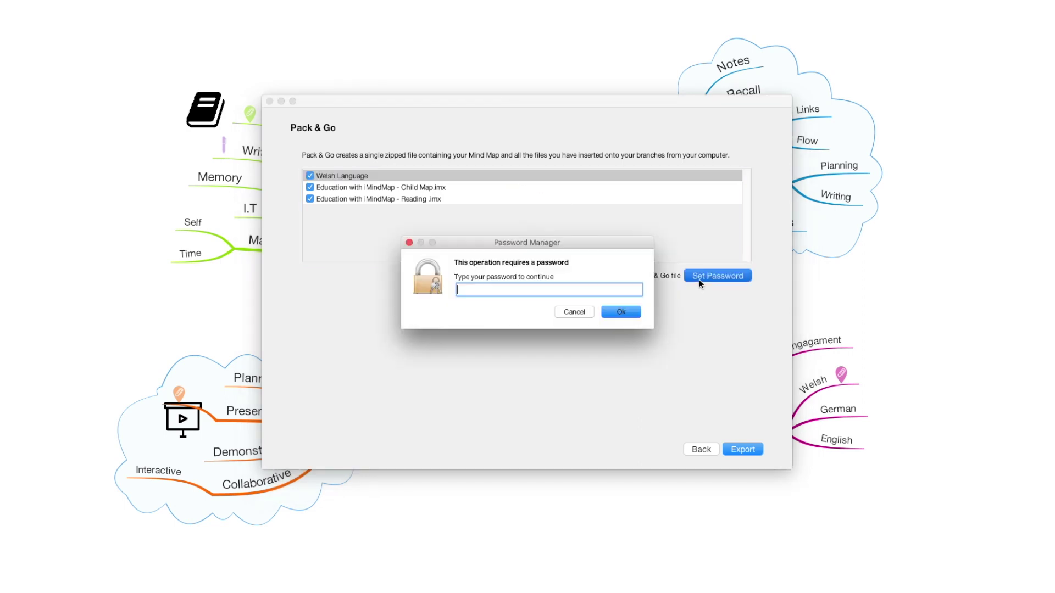
type("••••••••")
left_click(632, 310)
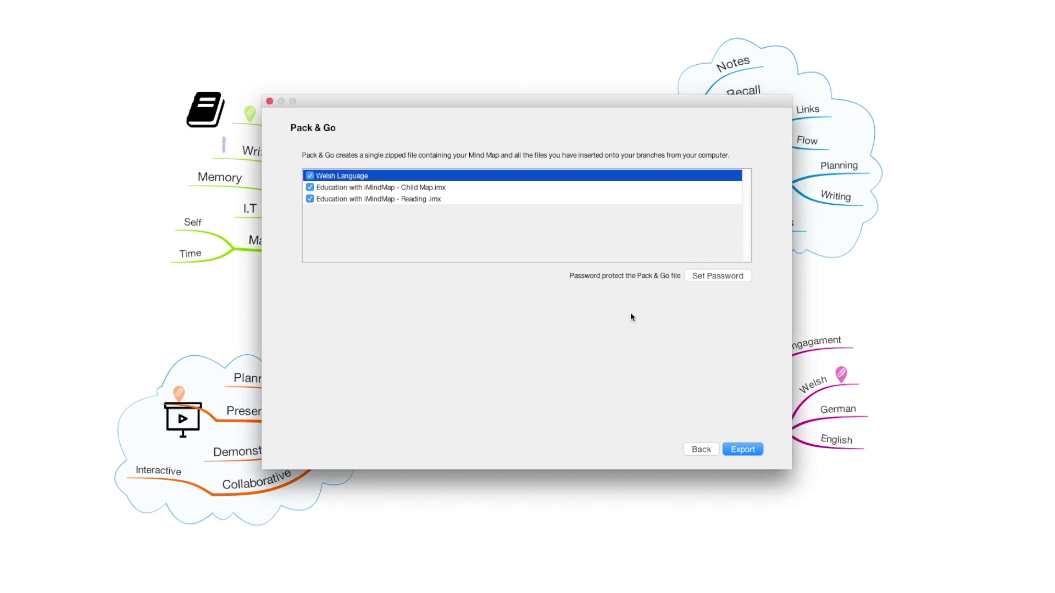
left_click(742, 449)
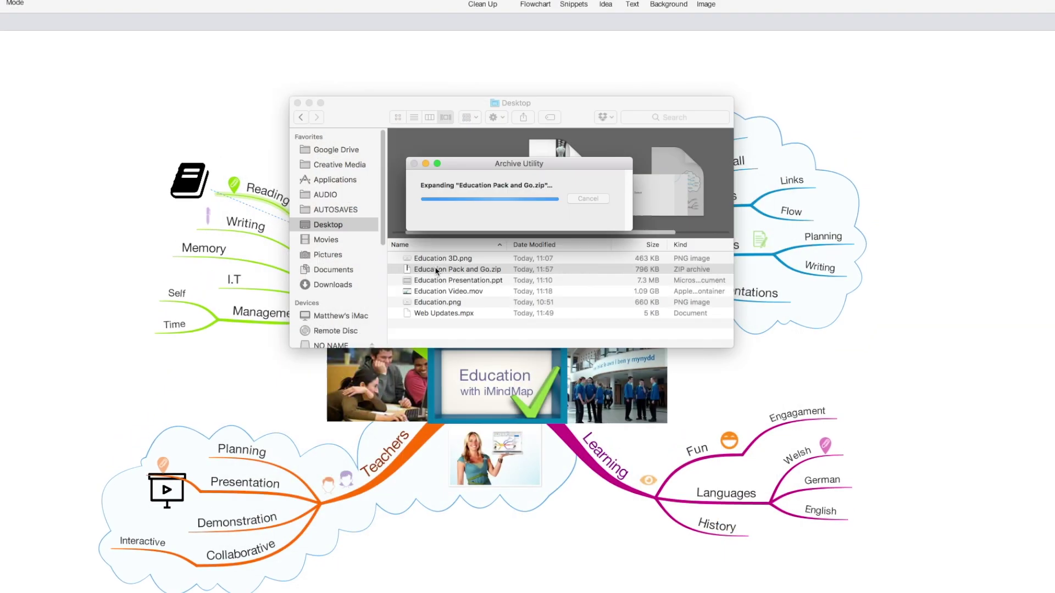
type("••••••••")
key("Return")
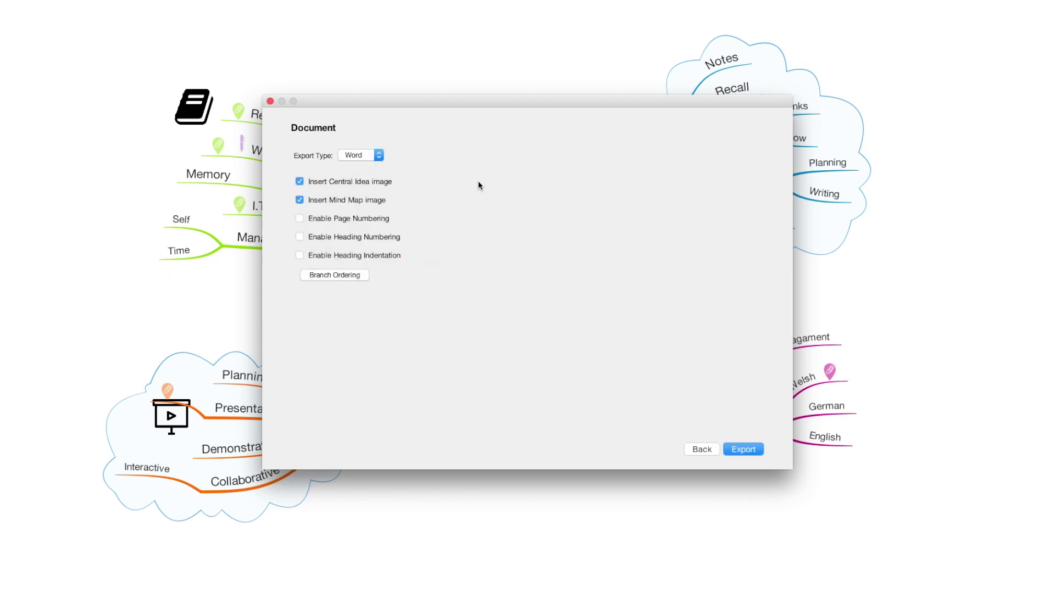
- Keep Word as the export type, leave out images, and enable page numbering and heading indentation
left_click(346, 157)
left_click(341, 158)
left_click(299, 200)
left_click(300, 218)
left_click(299, 255)
- Move the Skills branch to the top of the branch ordering
left_click(318, 275)
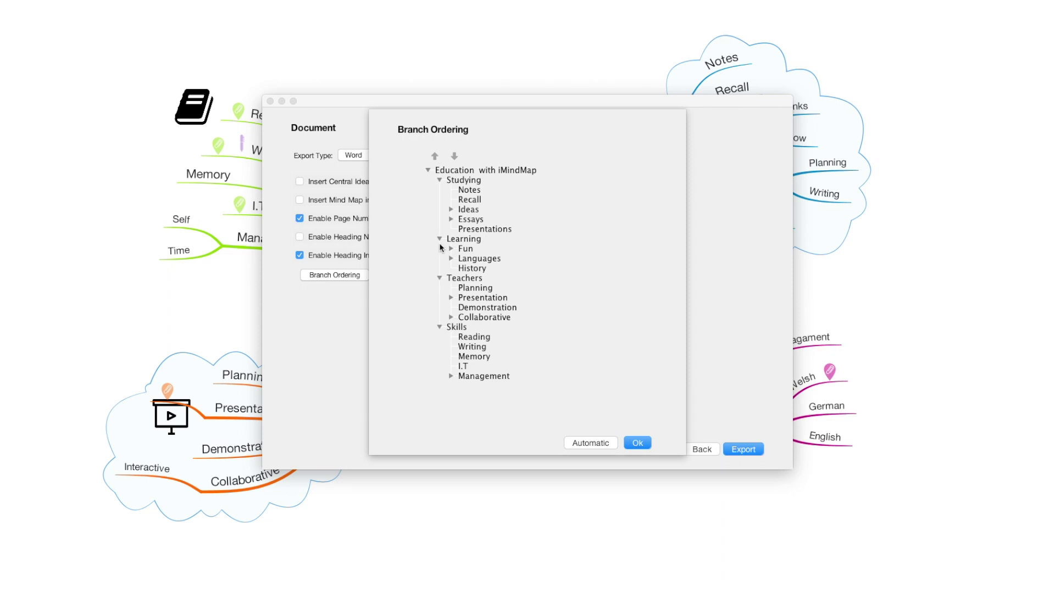
left_click(453, 329)
left_click(435, 158)
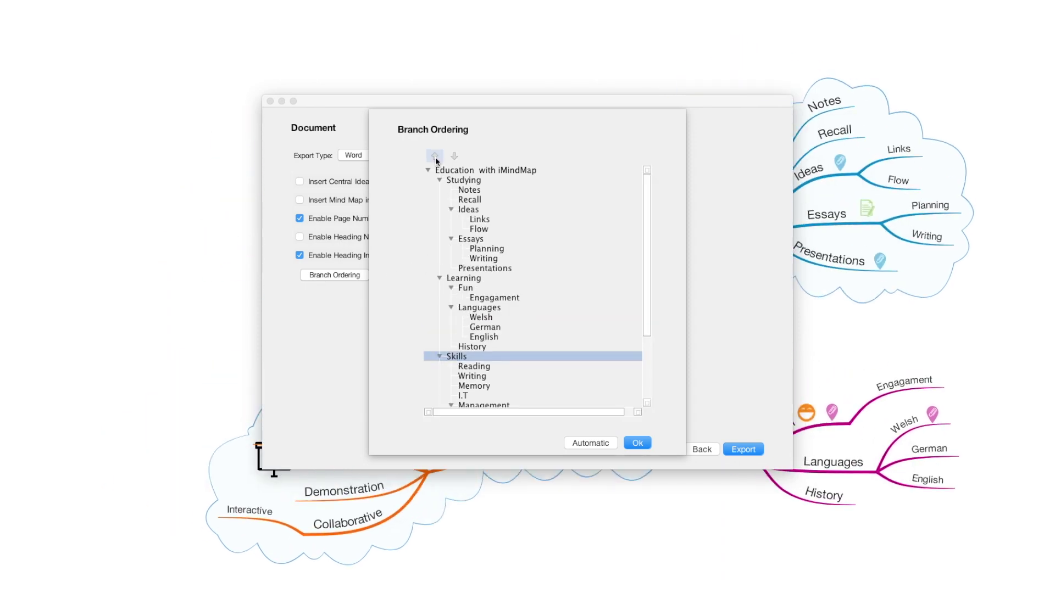
left_click(435, 157)
left_click(435, 158)
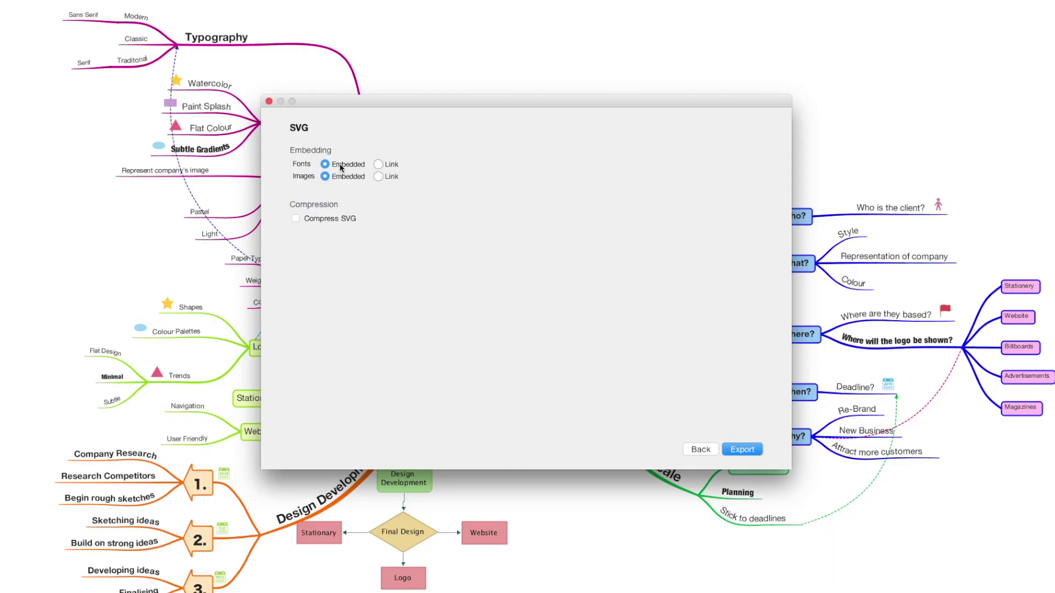
- Export the SVG and select all of its objects in Adobe Illustrator
left_click(742, 449)
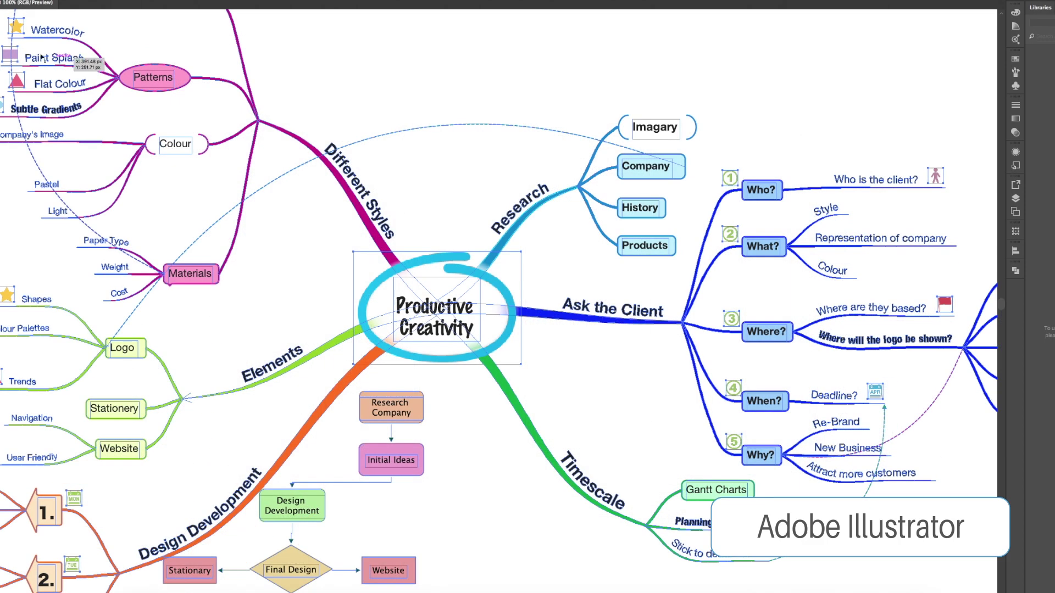
key("ctrl+a")
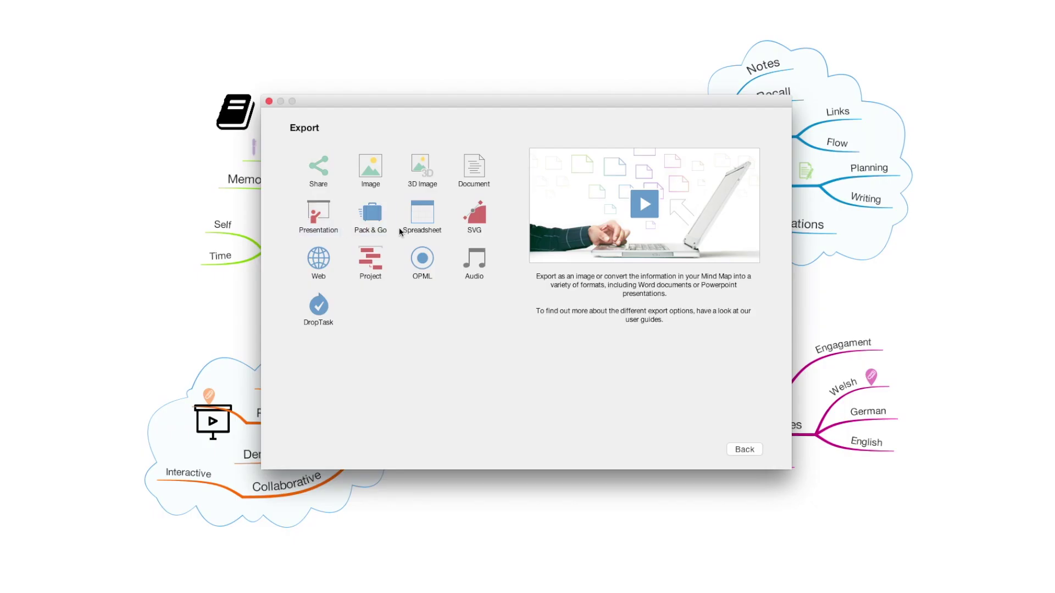
- Export the Education map as a spreadsheet with Nested layout and Automatic branch ordering
double_click(424, 232)
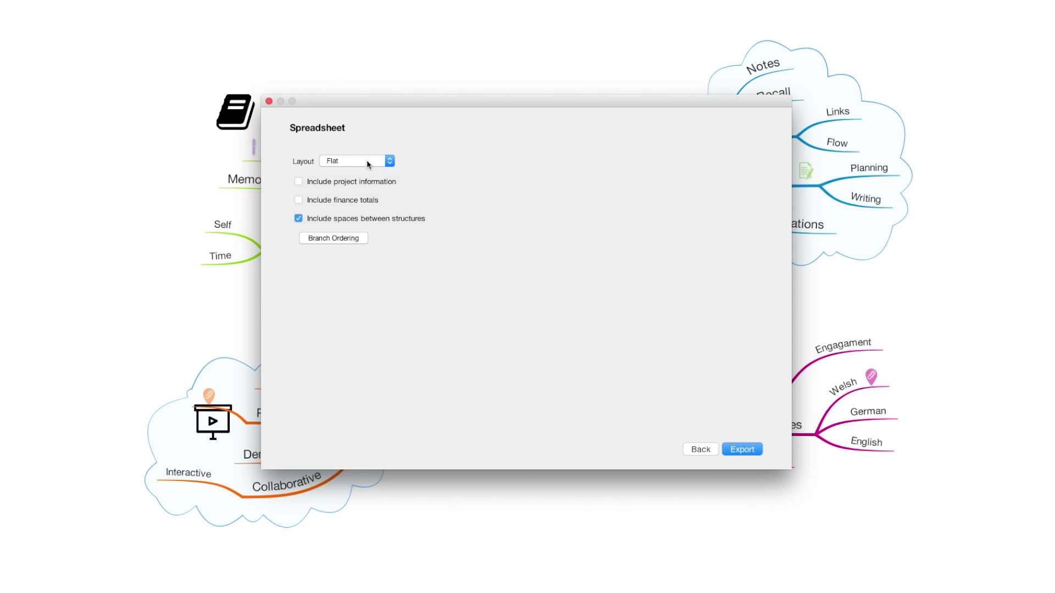
left_click(367, 161)
left_click(366, 168)
left_click(361, 241)
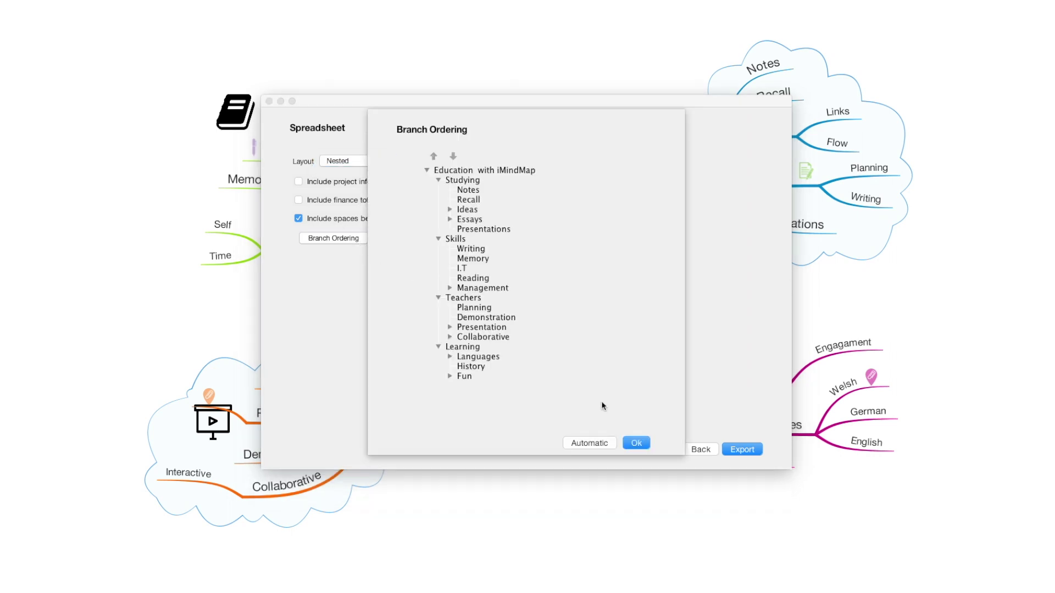
left_click(589, 443)
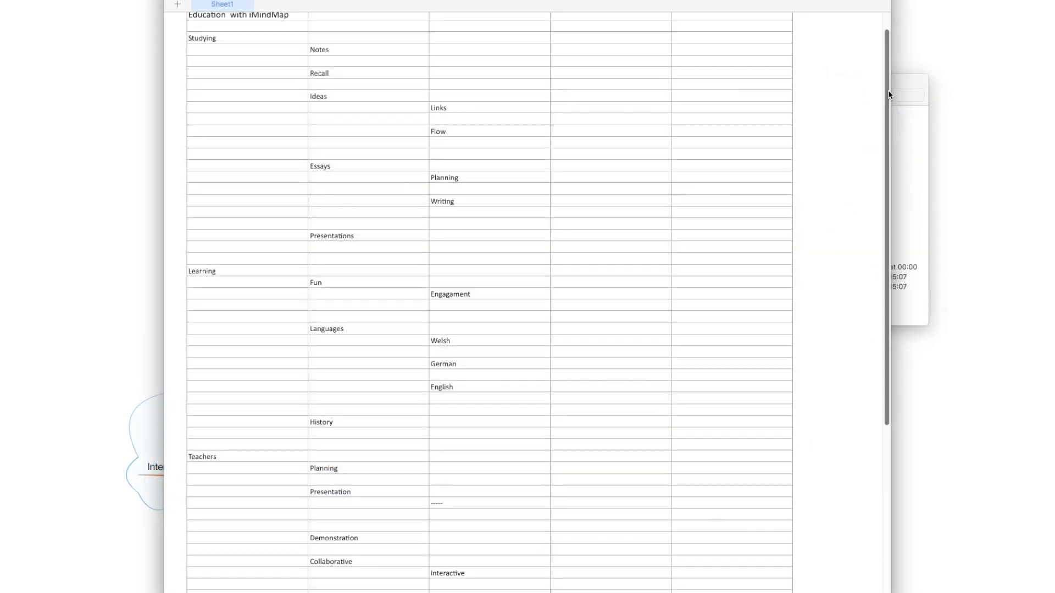
scroll(885, 220, "down", 3)
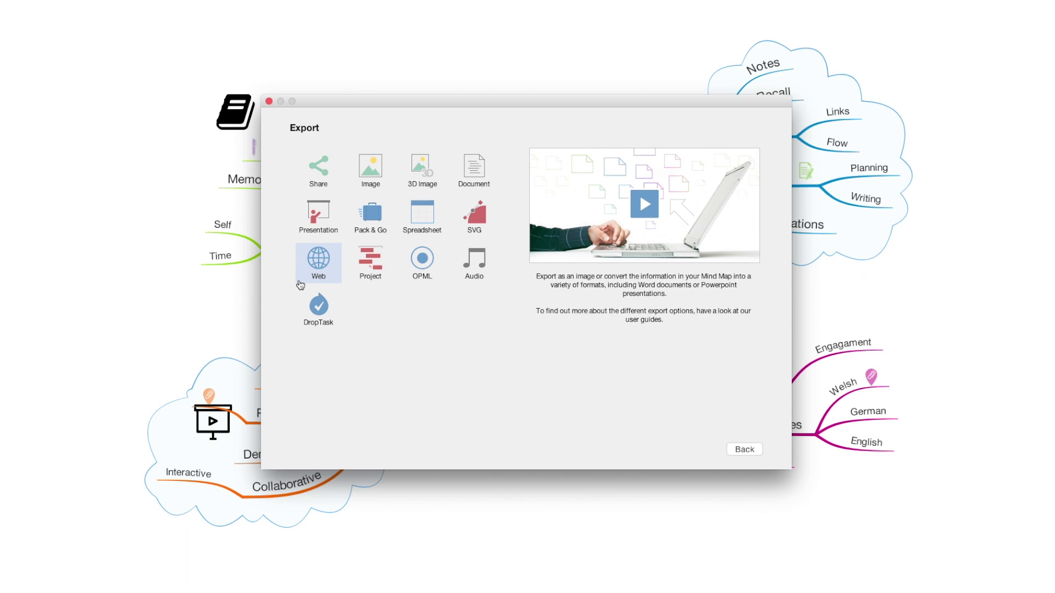
double_click(305, 281)
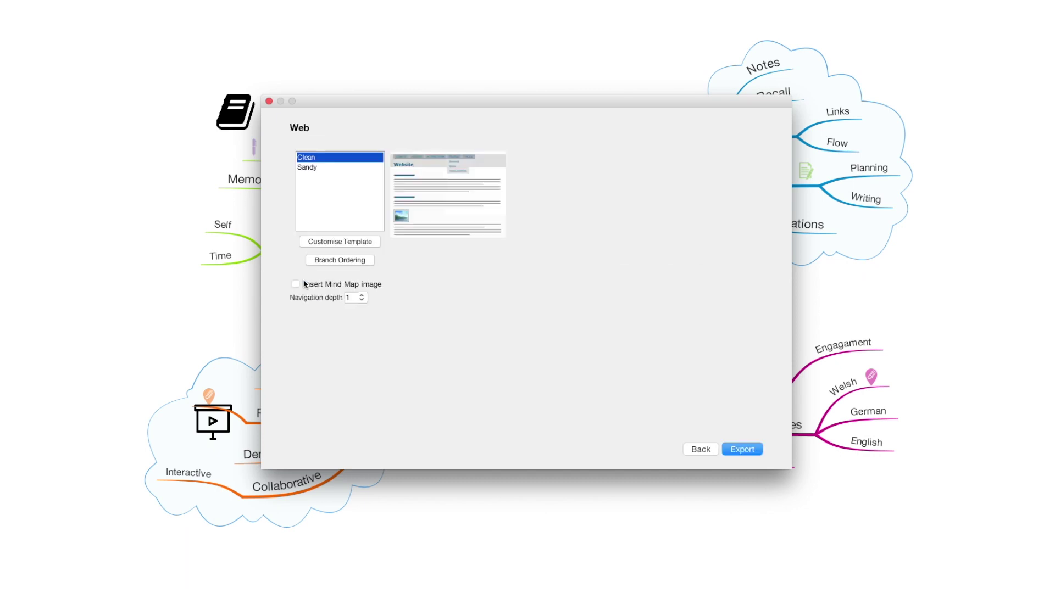
left_click(318, 166)
left_click(318, 158)
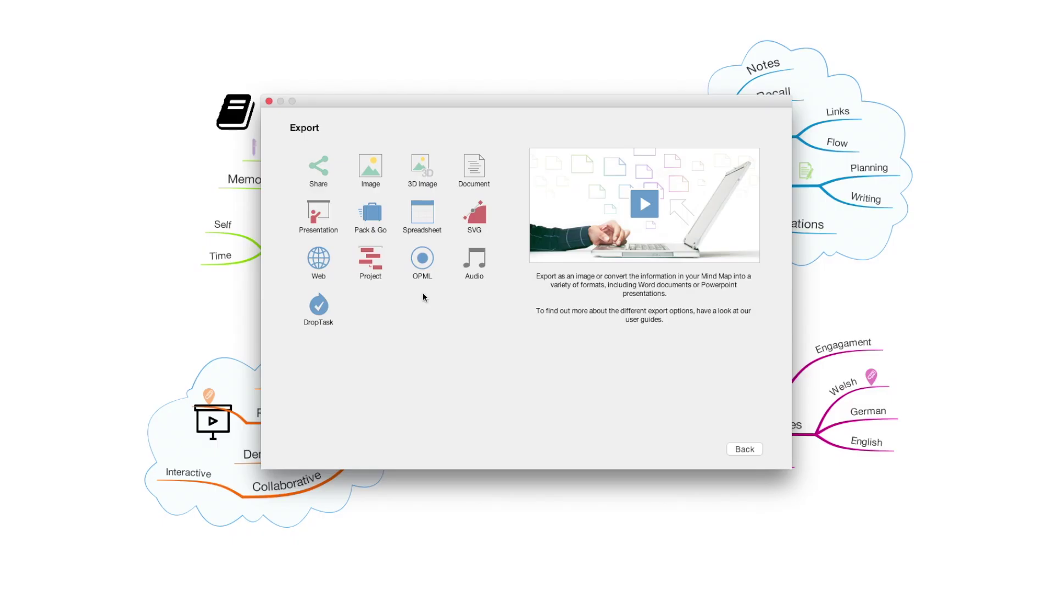
- Export the map as Education OPML.opml with branch ordering, then reopen File > Export
left_click(425, 276)
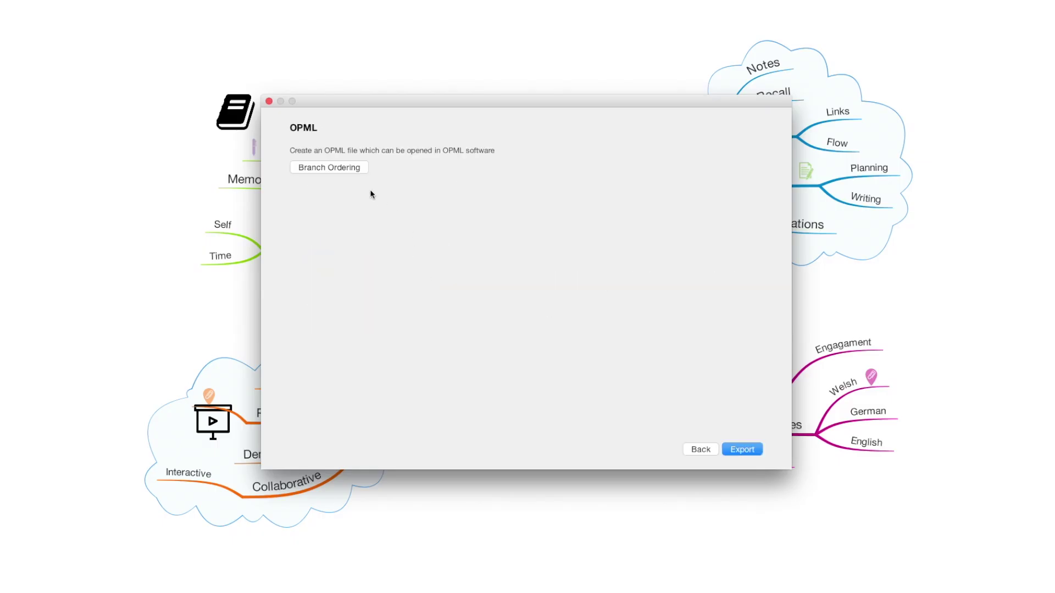
left_click(354, 169)
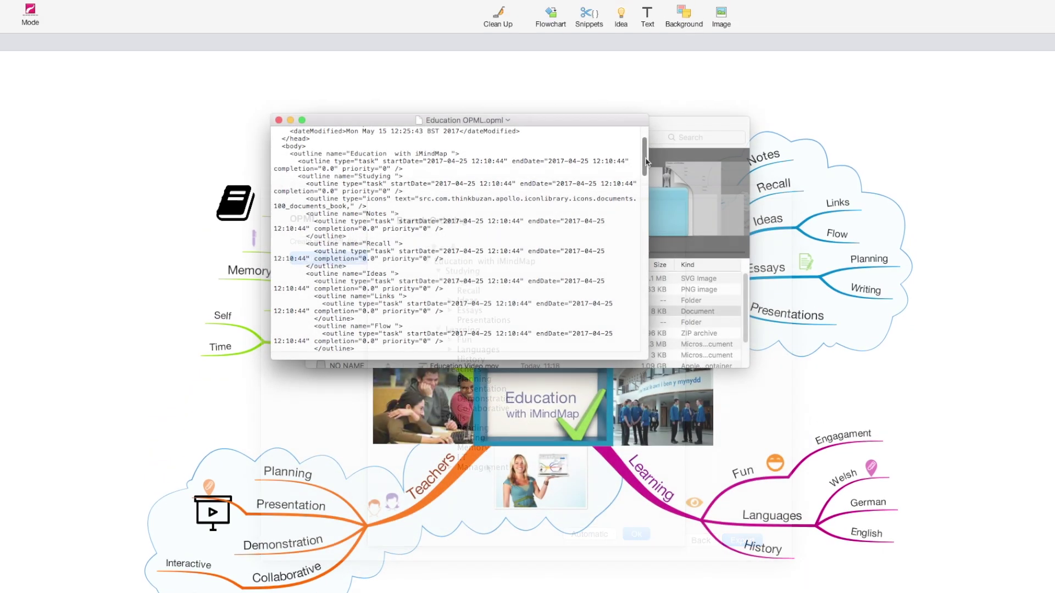
scroll(646, 176, "down", 10)
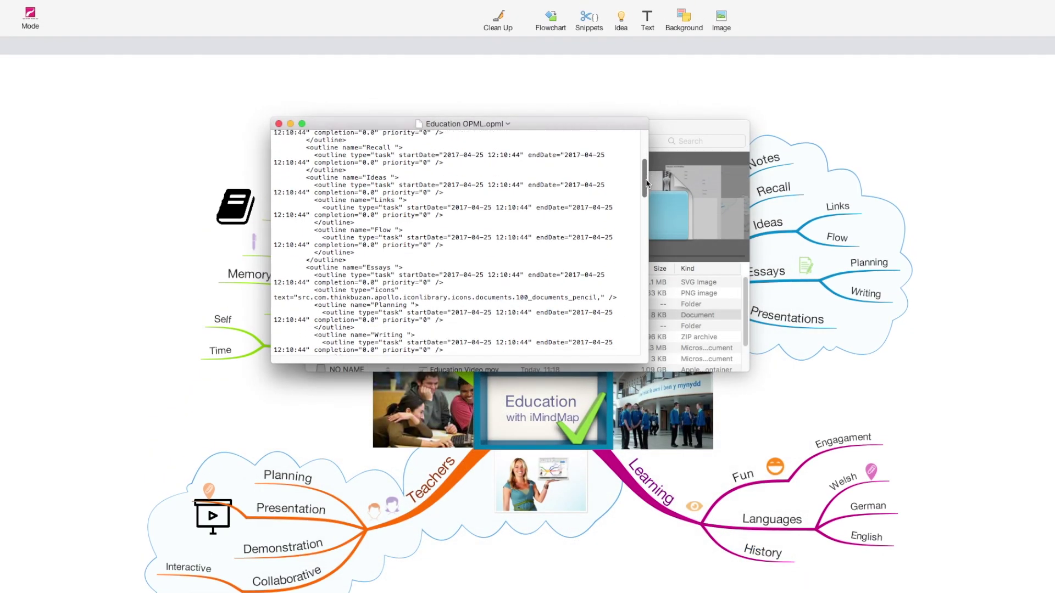
scroll(646, 183, "down", 5)
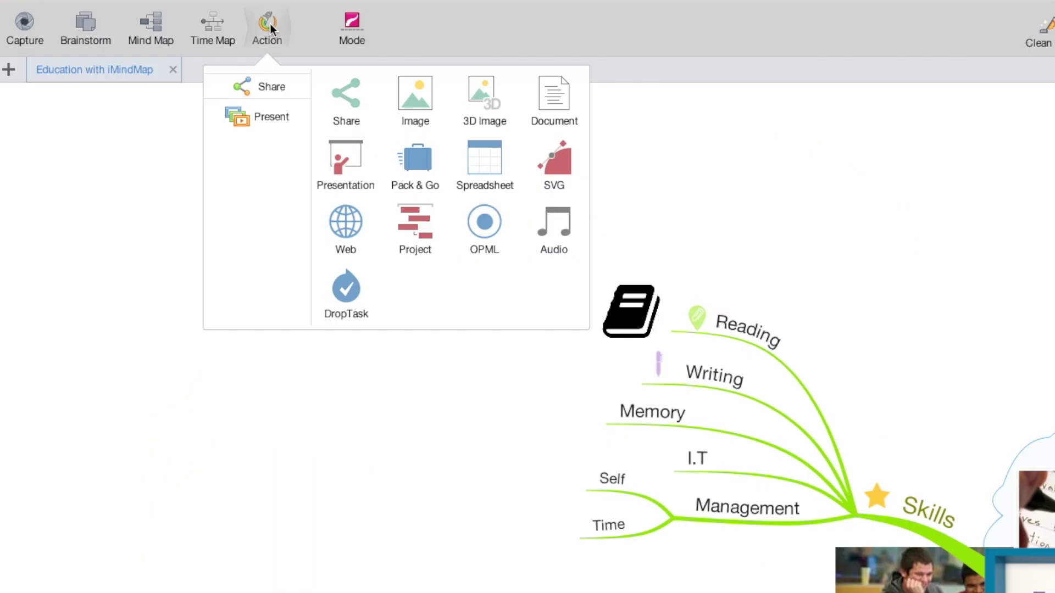
left_click(141, 8)
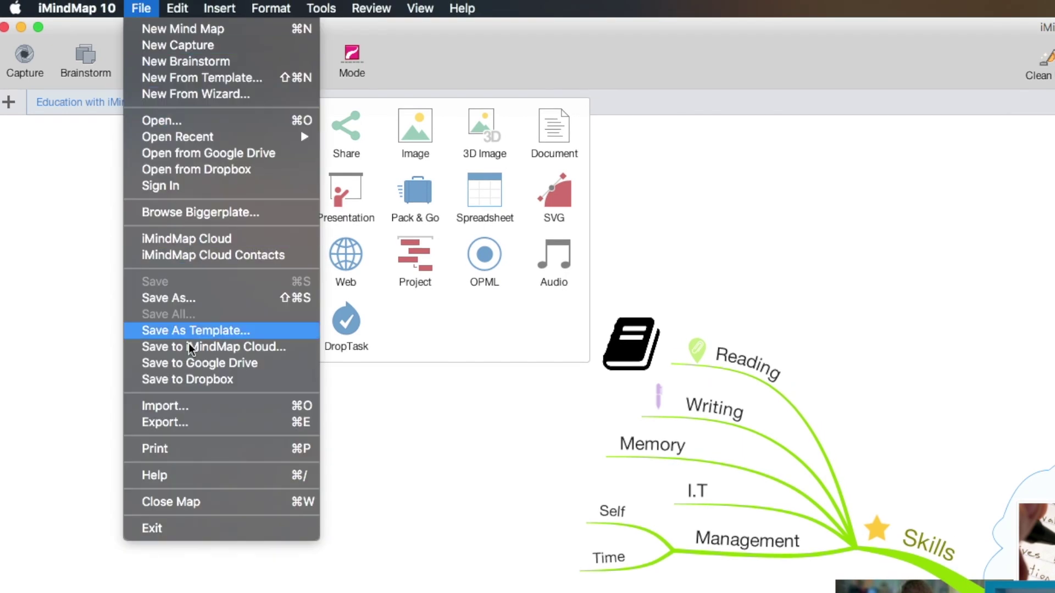
left_click(190, 422)
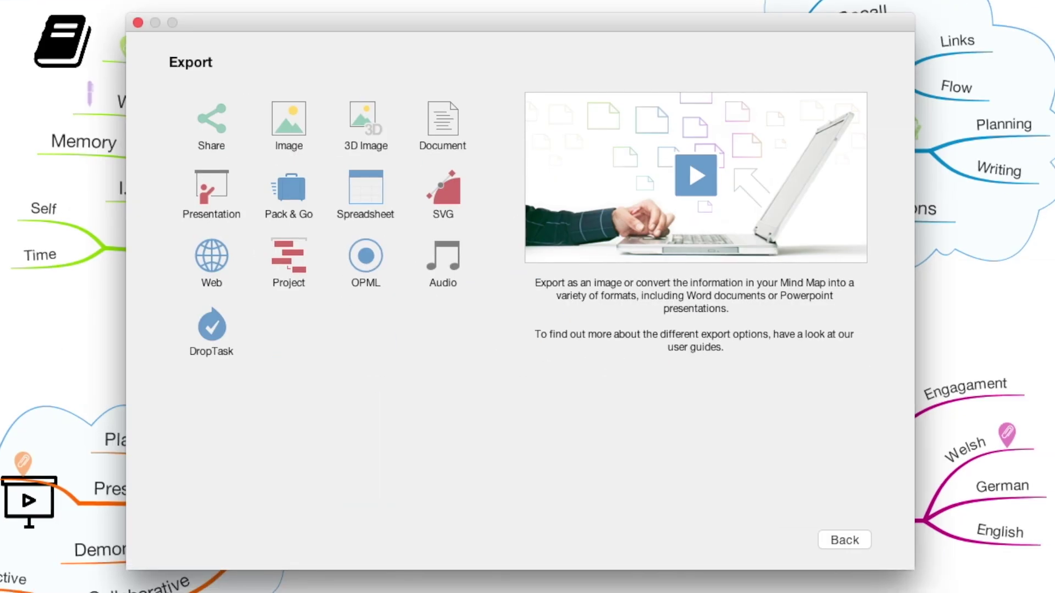